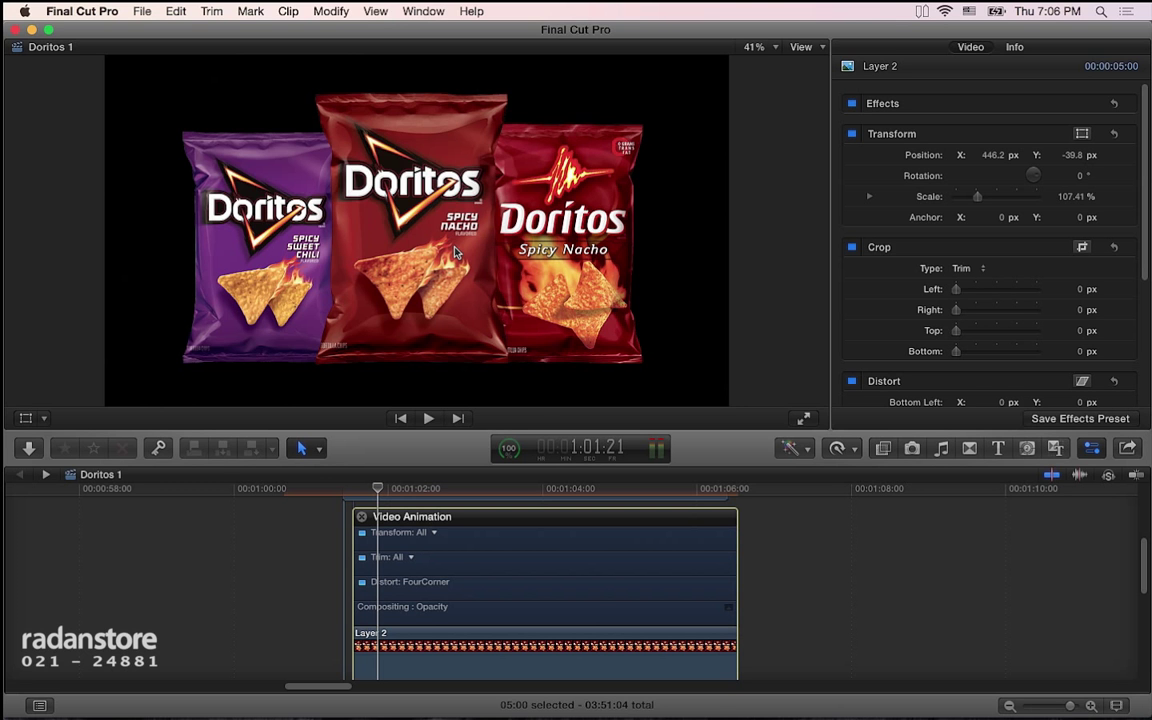
- Close Layer 2's keyframe animation rows and preview frames of the bag animation
left_click(362, 518)
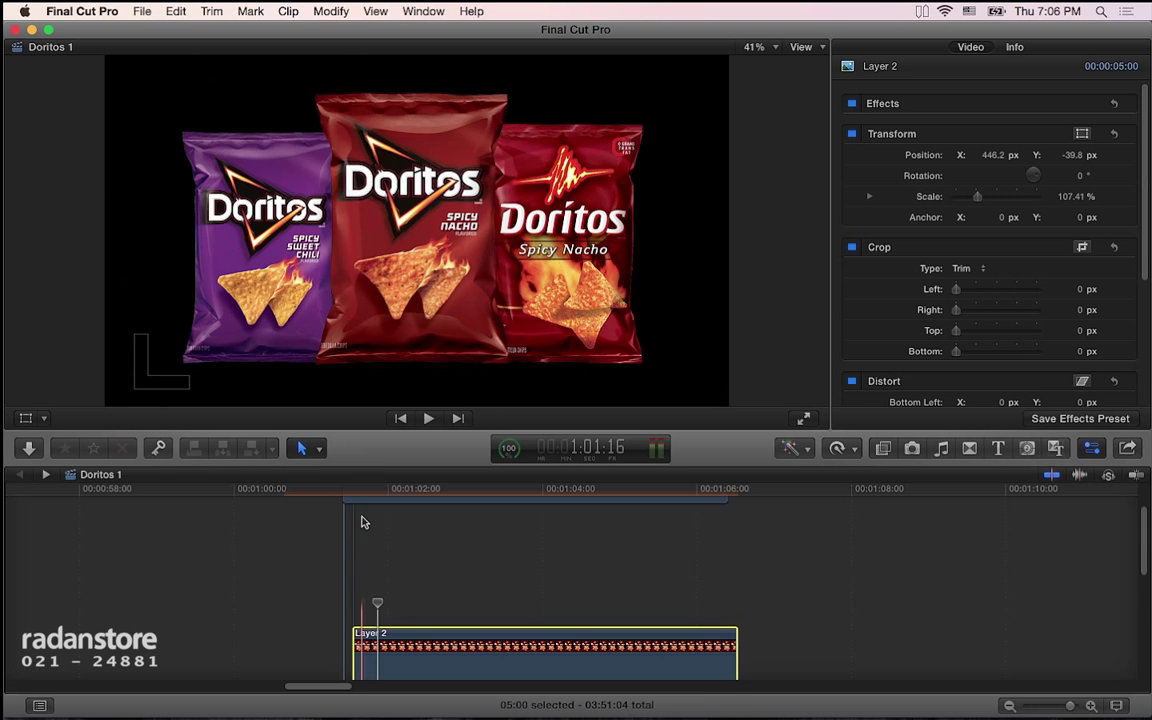
scroll(388, 608, "down", 3)
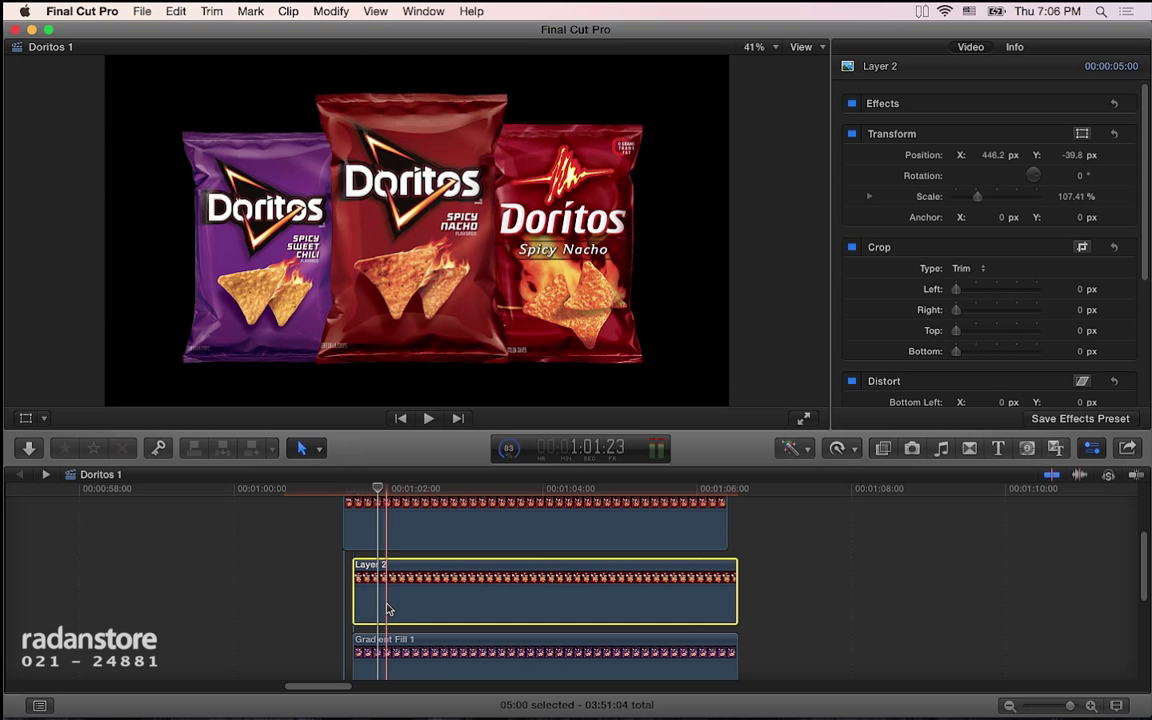
left_click(381, 530)
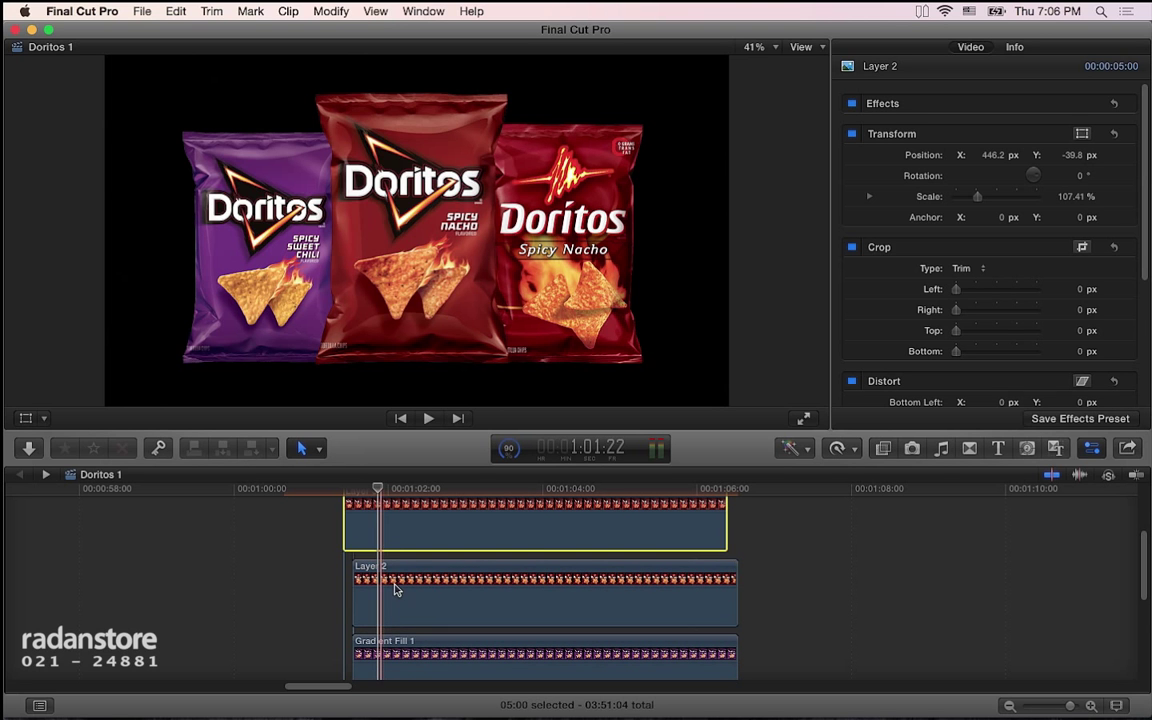
left_click(390, 590)
left_click_drag(391, 496, 367, 512)
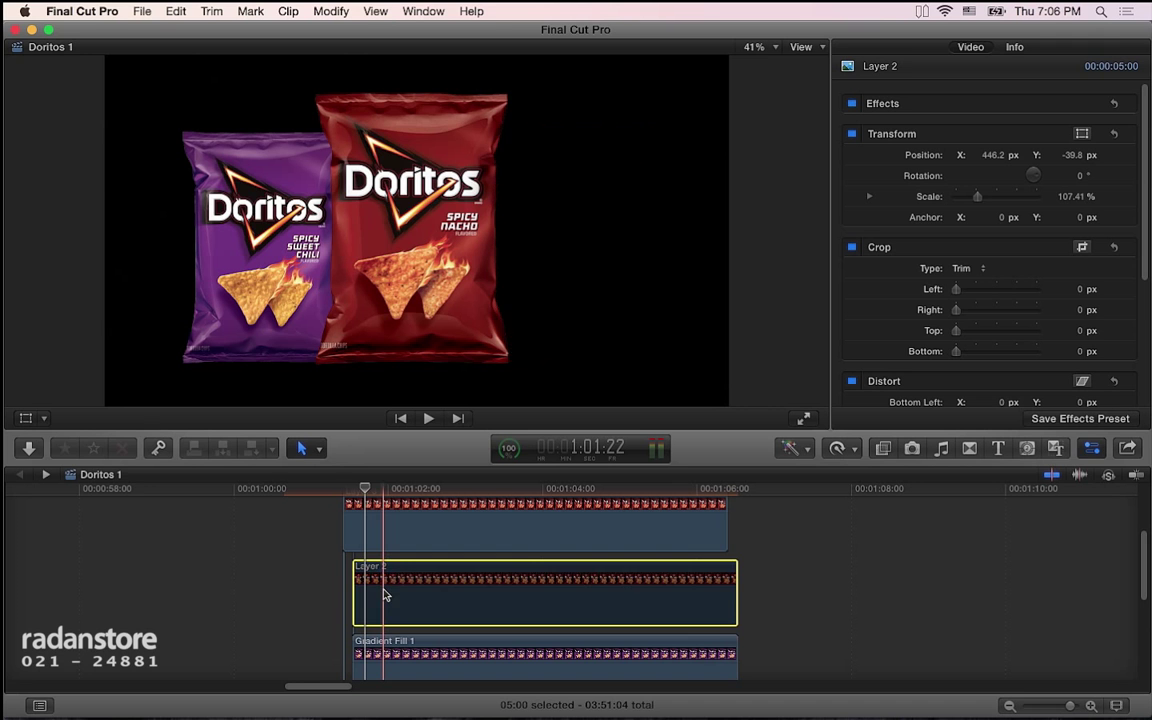
- Select the Layer 2 clip together with Gradient Fill 1
left_click(377, 533)
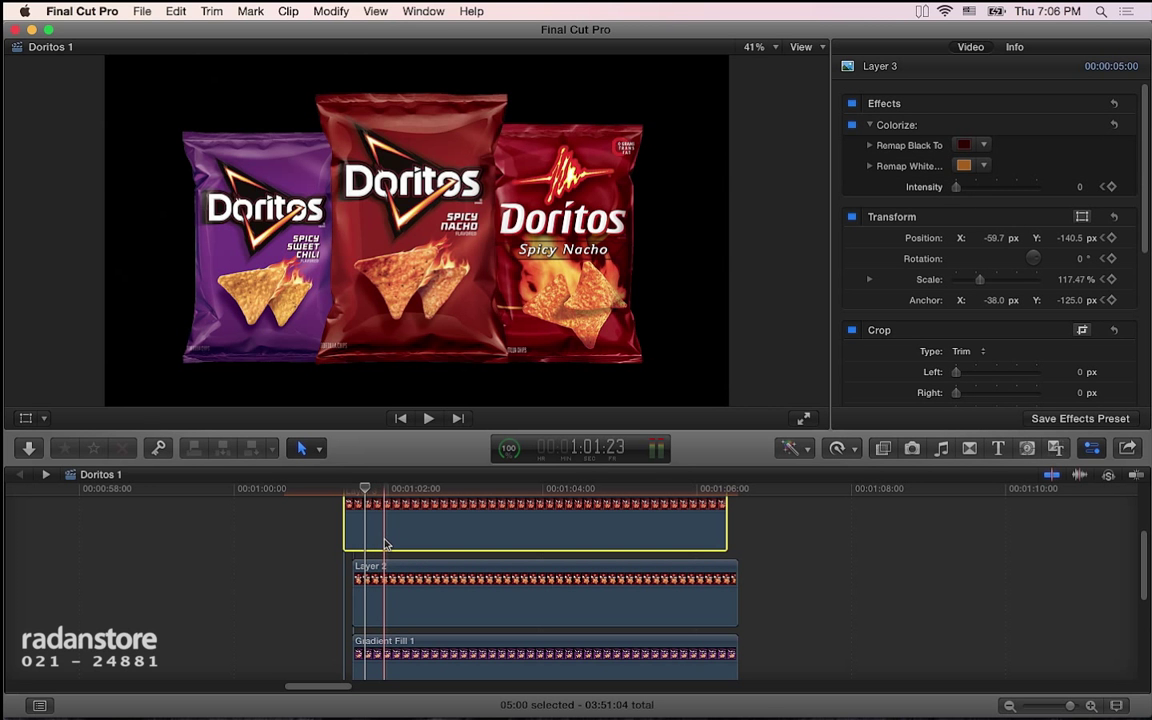
left_click(391, 580)
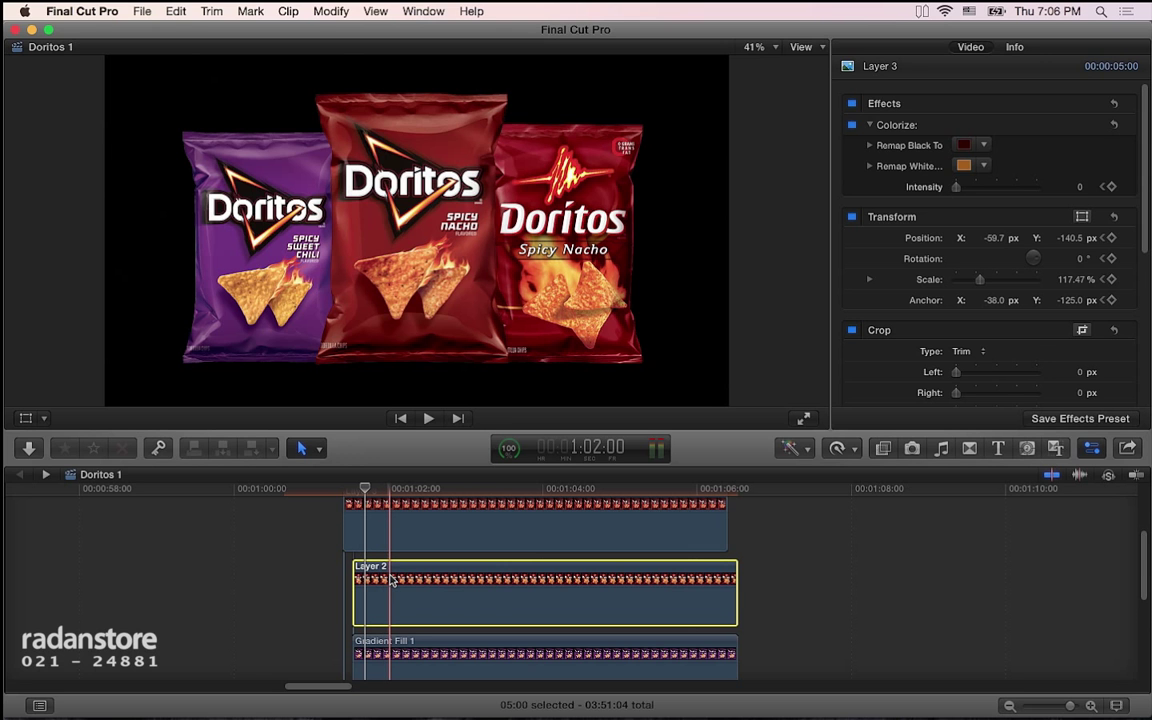
scroll(391, 580, "down", 1)
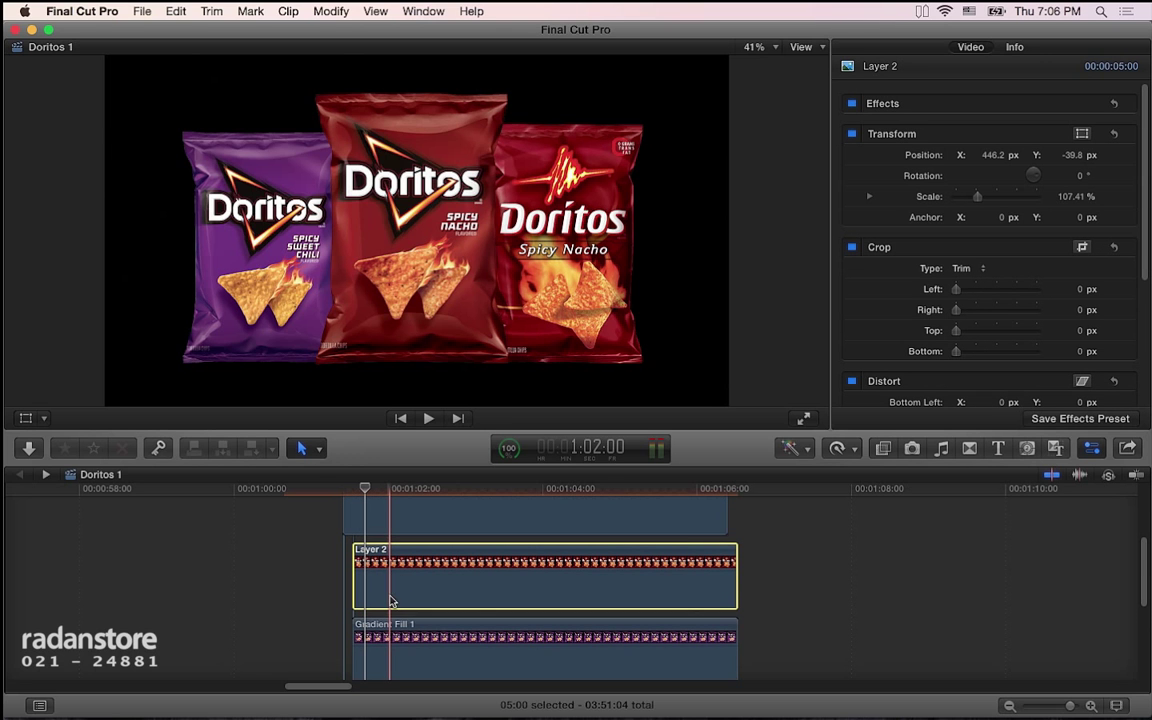
left_click(396, 622, "super")
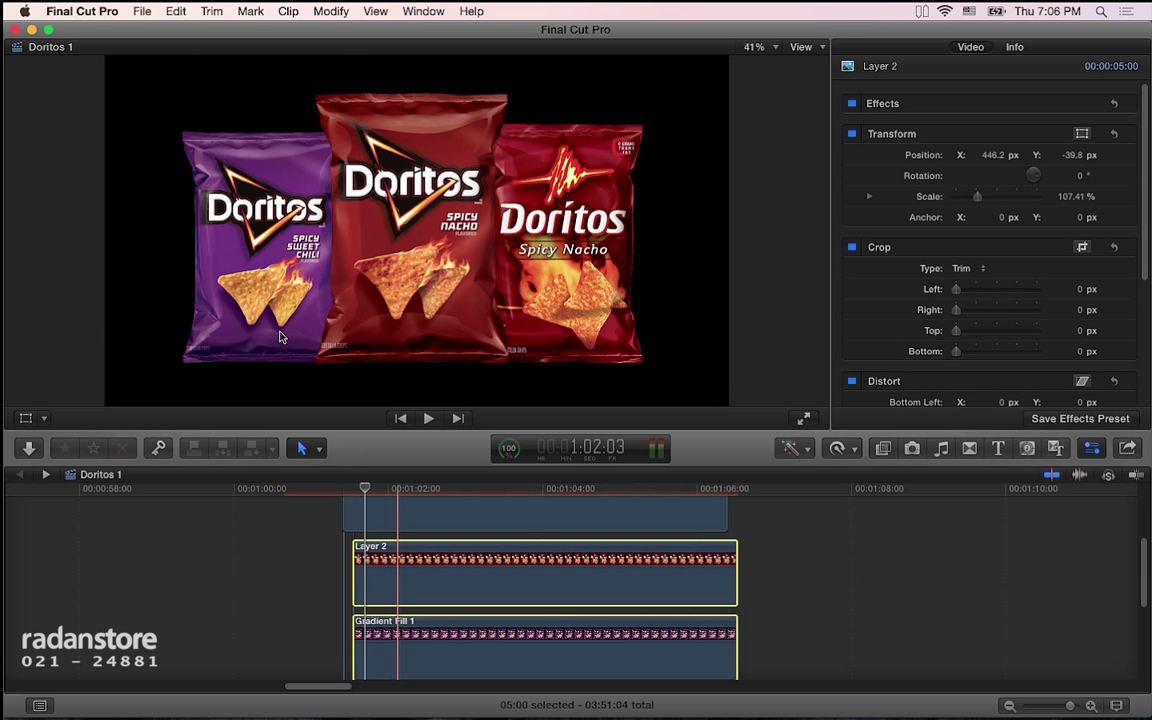
- Paste Layer 3's Colorize, Transform, Distort and Compositing attributes onto both clips with Maintain Timing keyframes
left_click(175, 11)
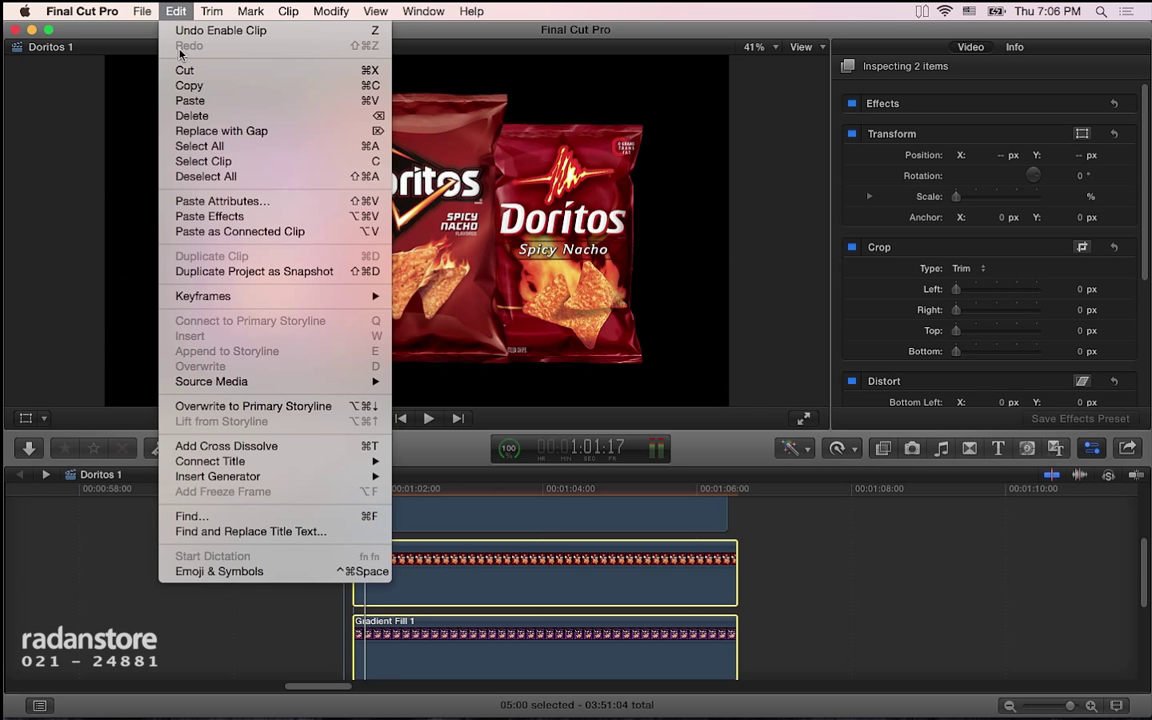
left_click(320, 204)
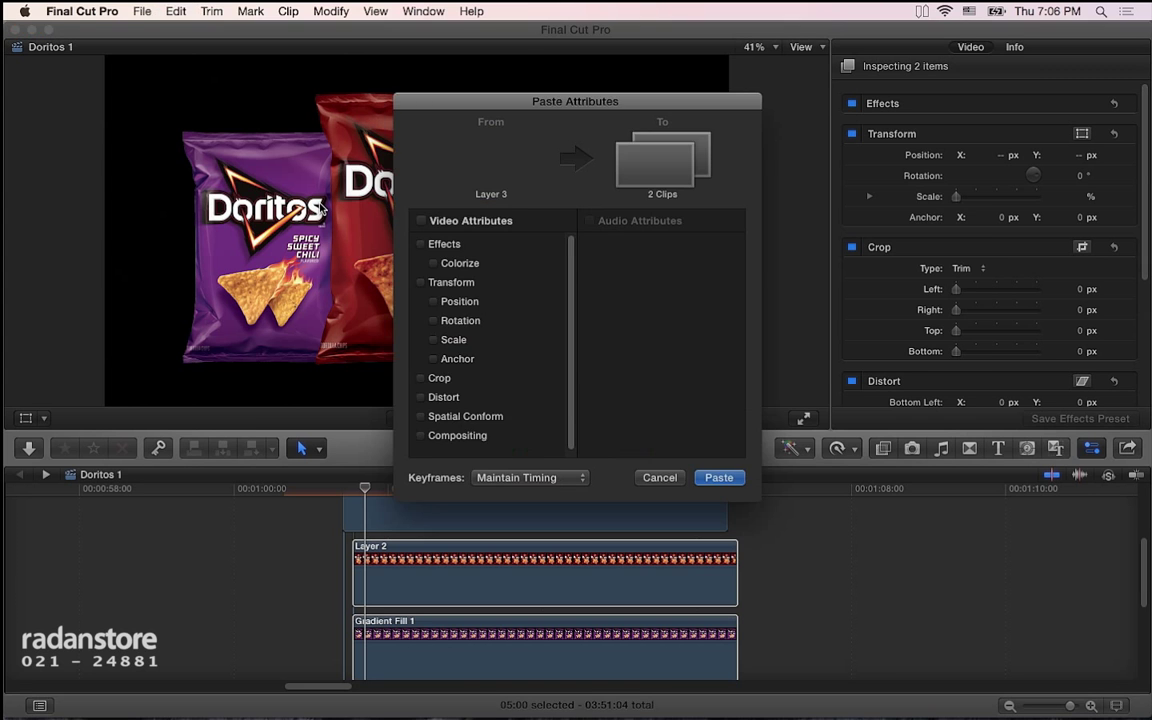
left_click_drag(458, 106, 731, 90)
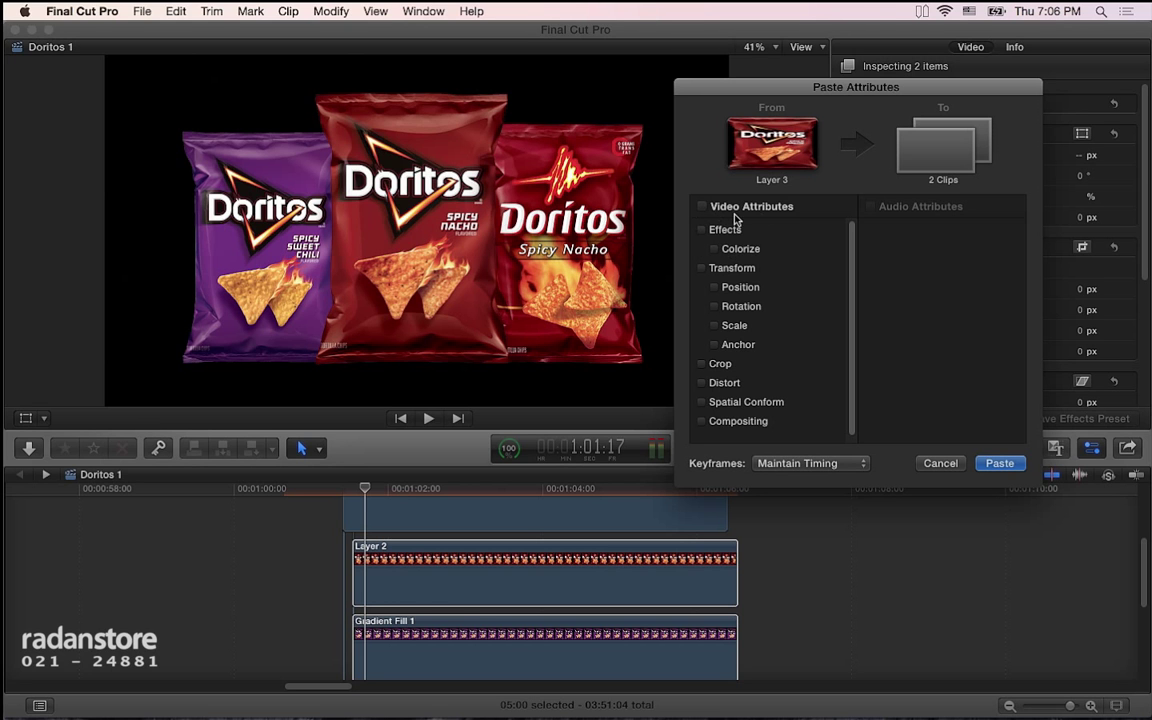
left_click(702, 230)
mouse_move(717, 90)
left_mouse_down()
mouse_move(714, 248)
mouse_move(724, 232)
left_mouse_up()
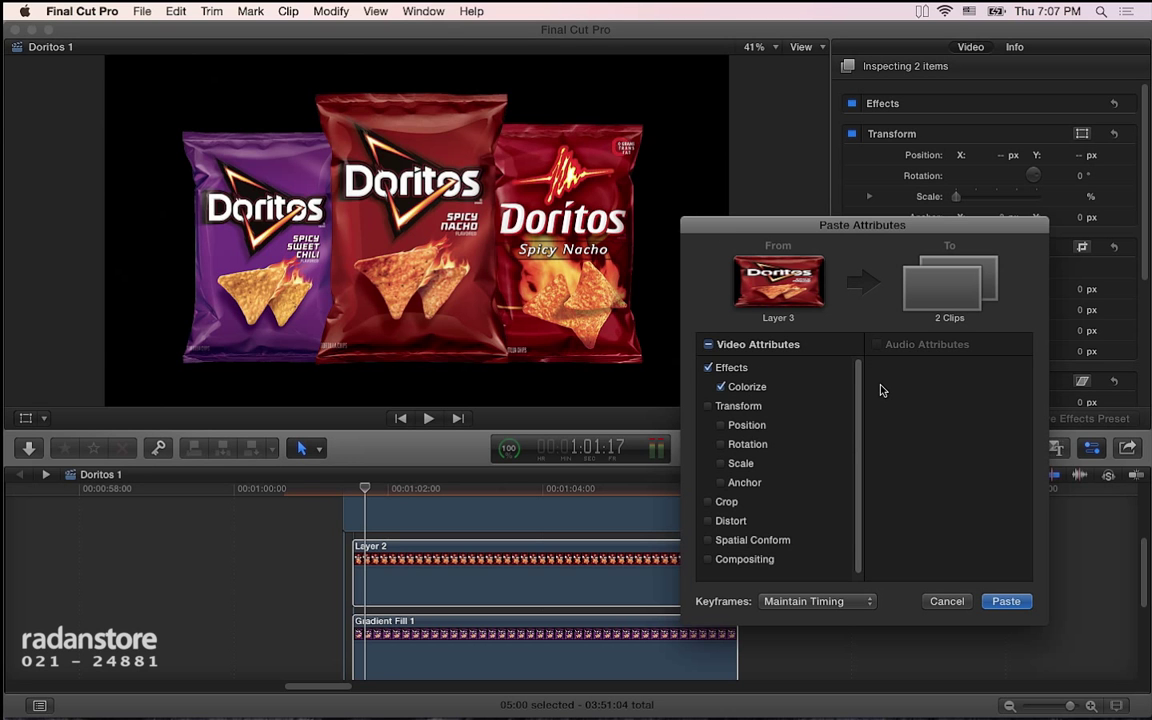
left_click(732, 408)
left_click(733, 521)
left_click(820, 601)
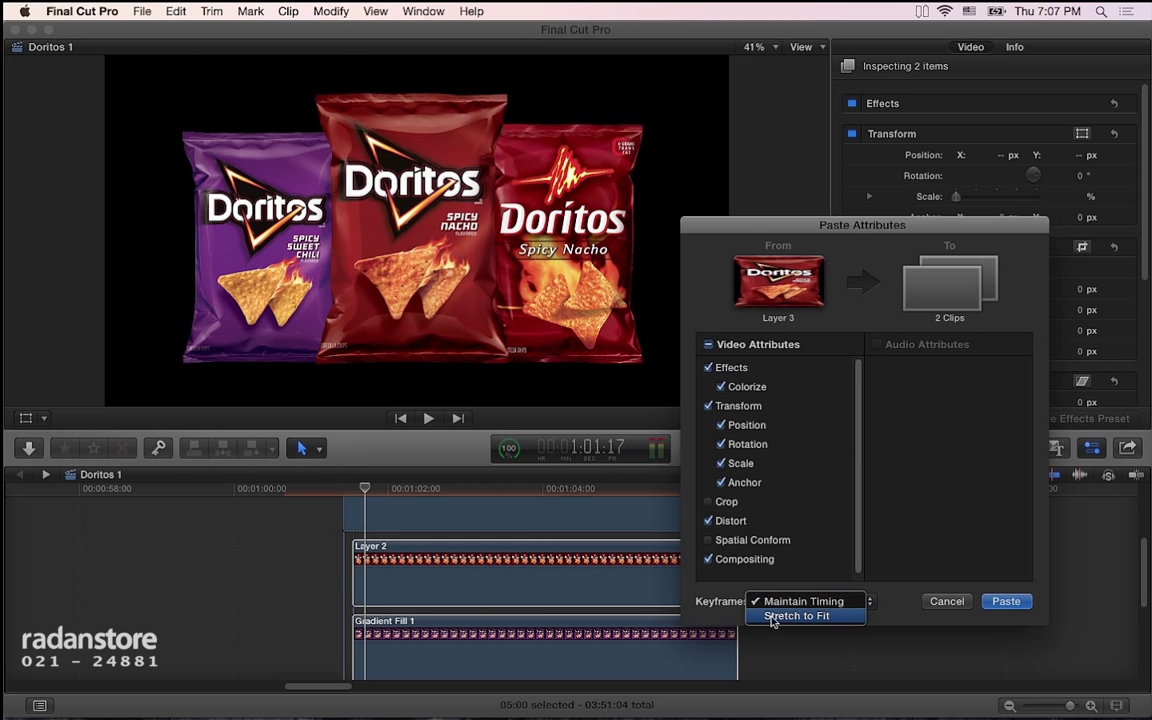
left_click(730, 618)
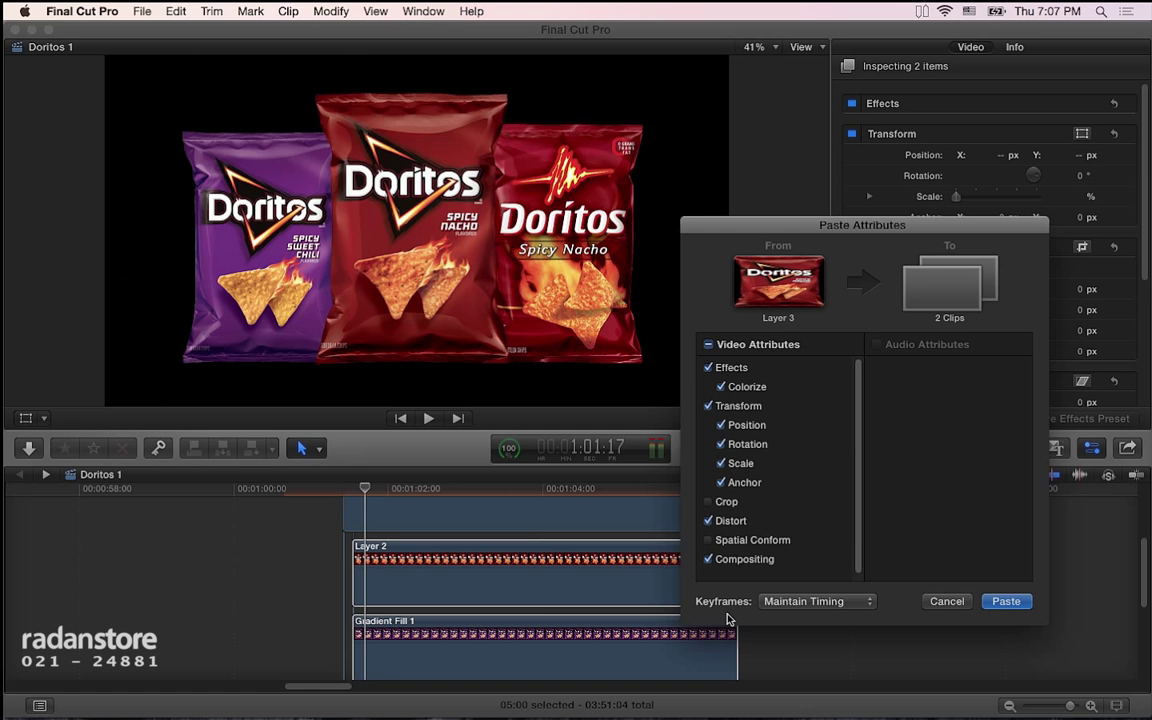
left_click(864, 602)
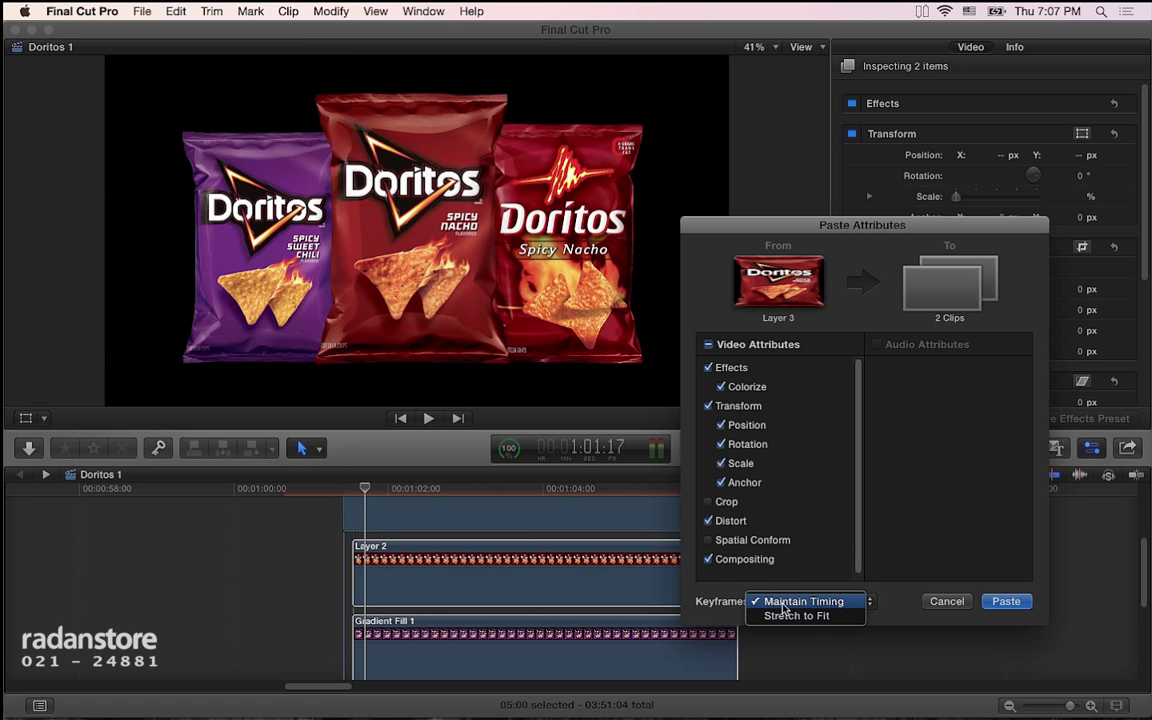
left_click(860, 604)
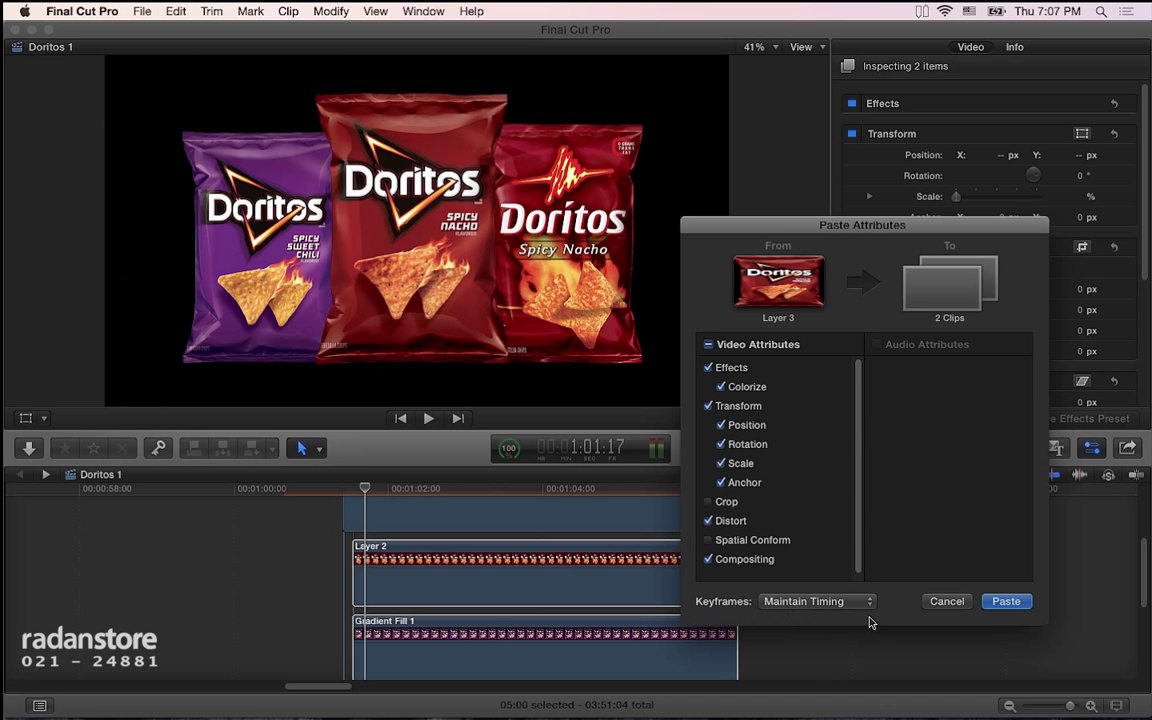
left_click(1000, 599)
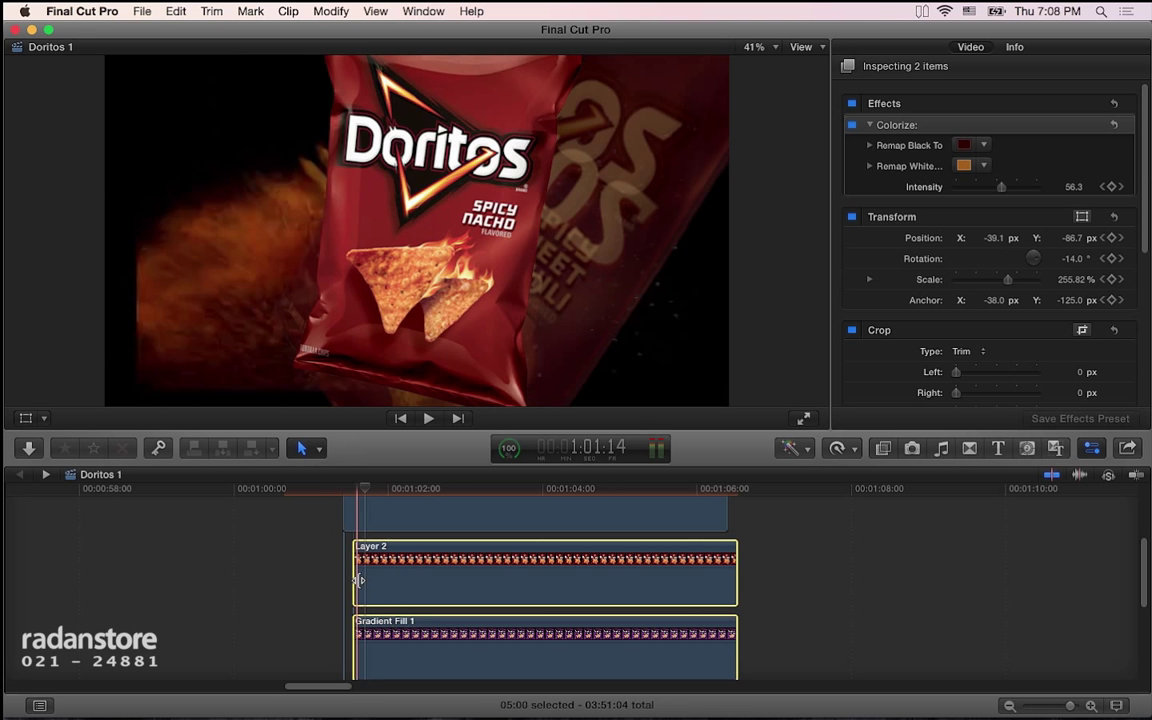
- Show Layer 2's Video Animation keyframes to check the pasted Colorize, transform and opacity animation, then select Layer 3
left_click(316, 604)
left_click(375, 584)
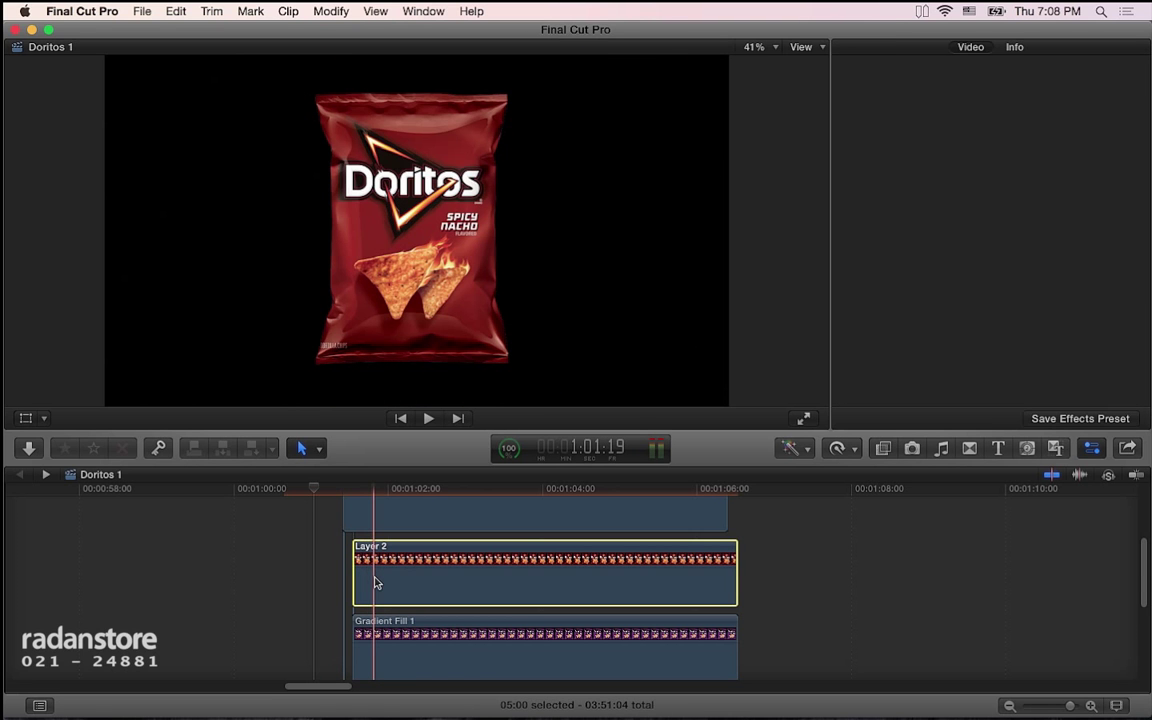
key("ctrl+v")
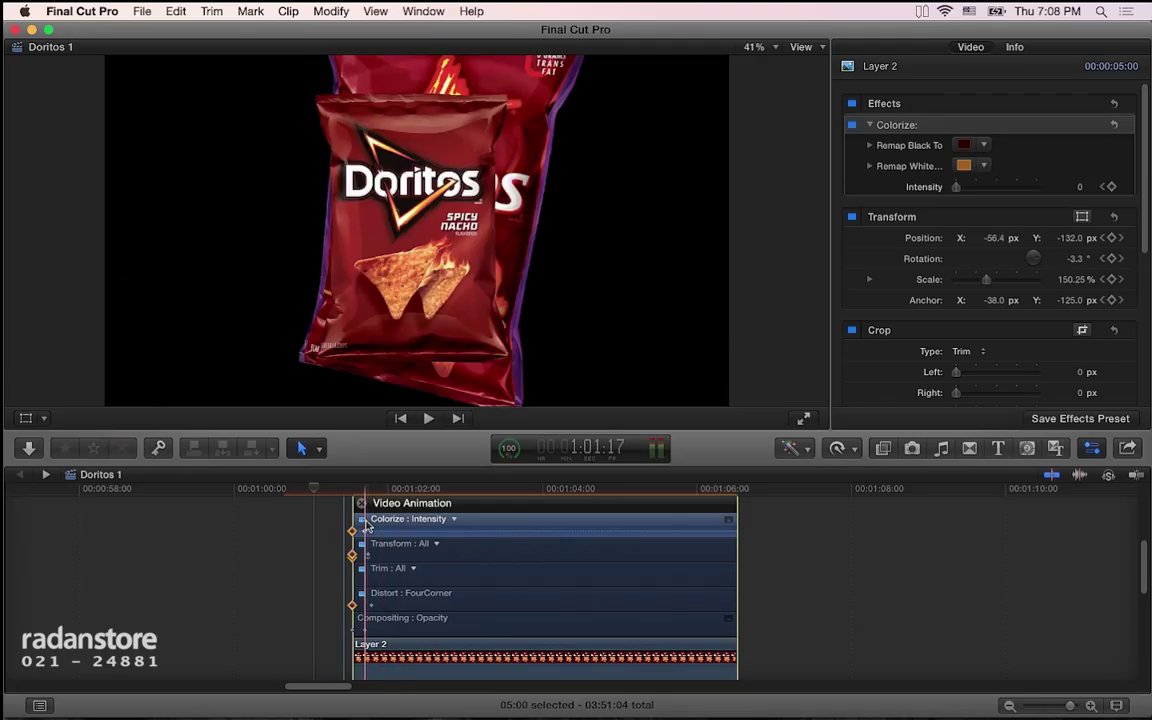
scroll(375, 540, "up", 2)
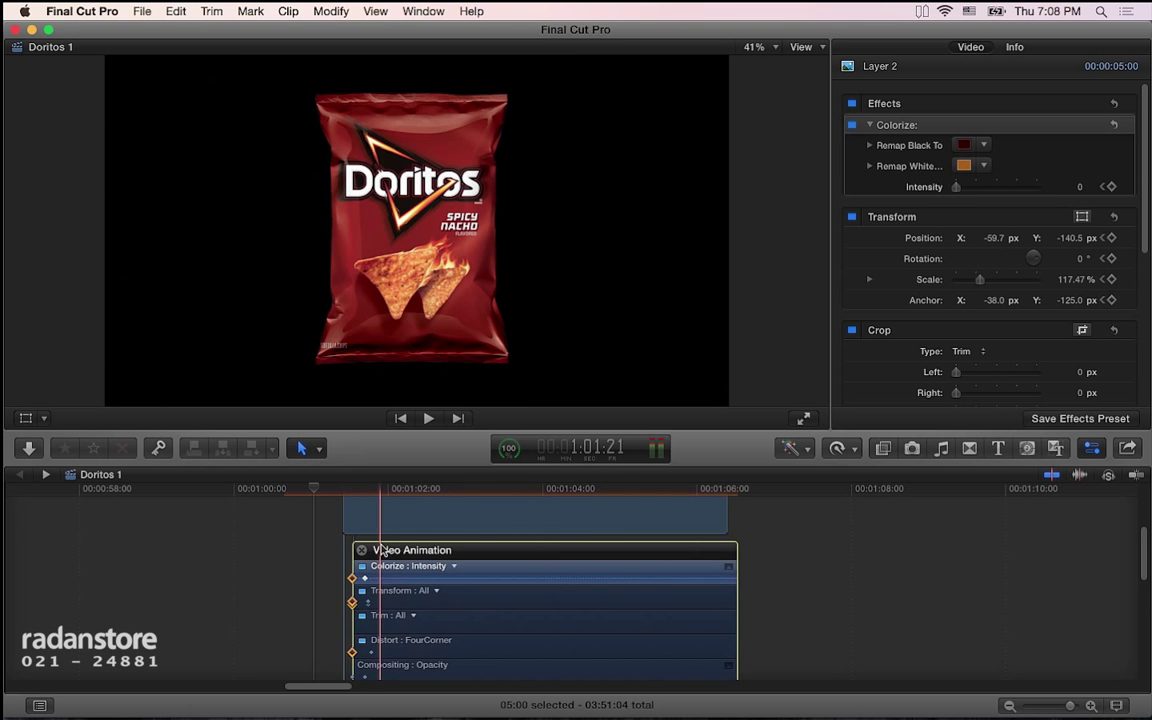
scroll(380, 550, "down", 5)
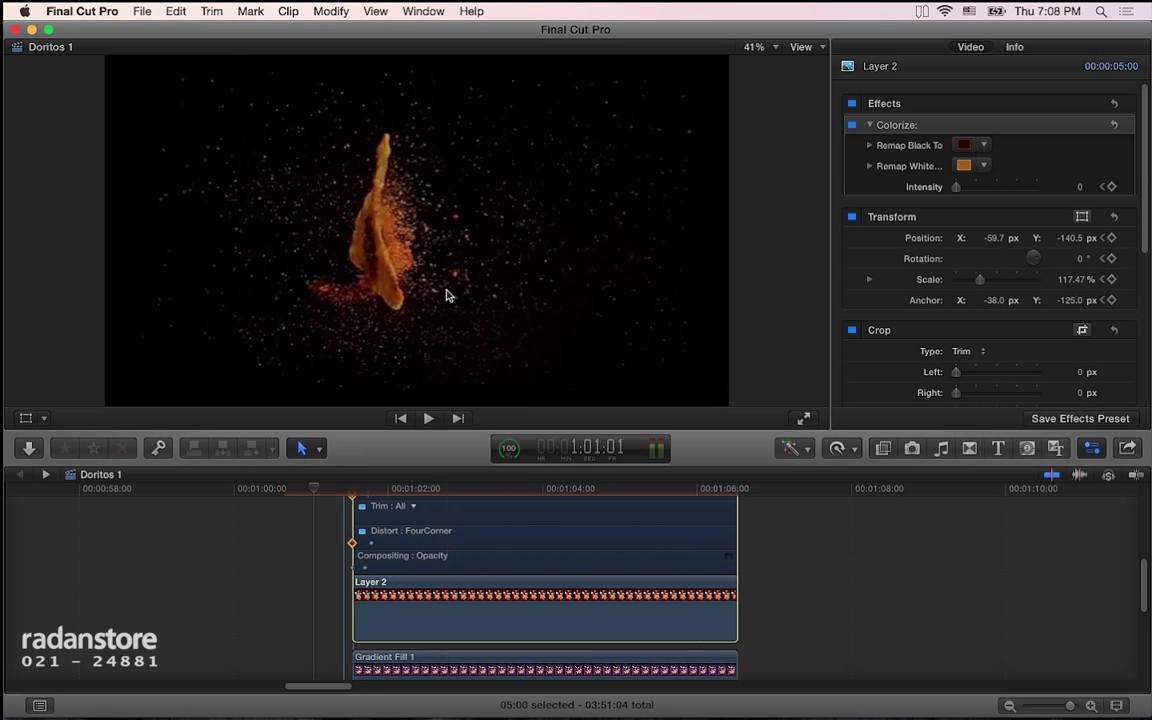
scroll(405, 542, "down", 3)
scroll(405, 542, "up", 10)
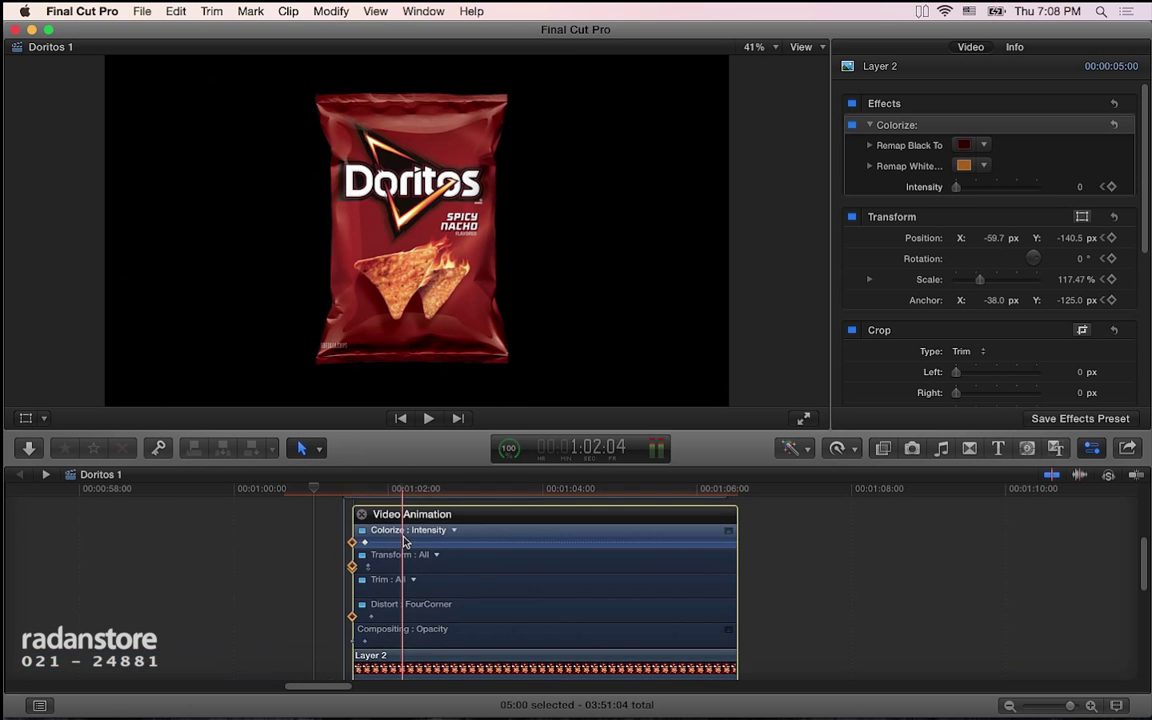
left_click(26, 418)
left_click(415, 566)
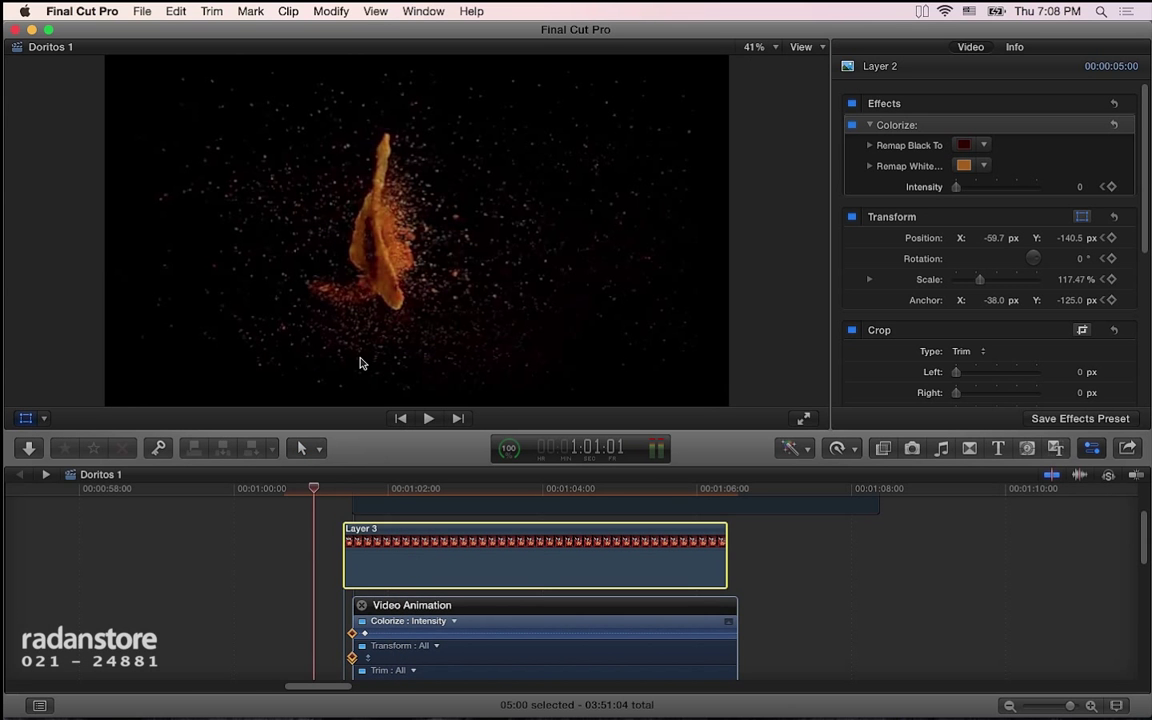
- Turn off skimming and step onto Layer 2's end Transform keyframe
left_click(361, 489)
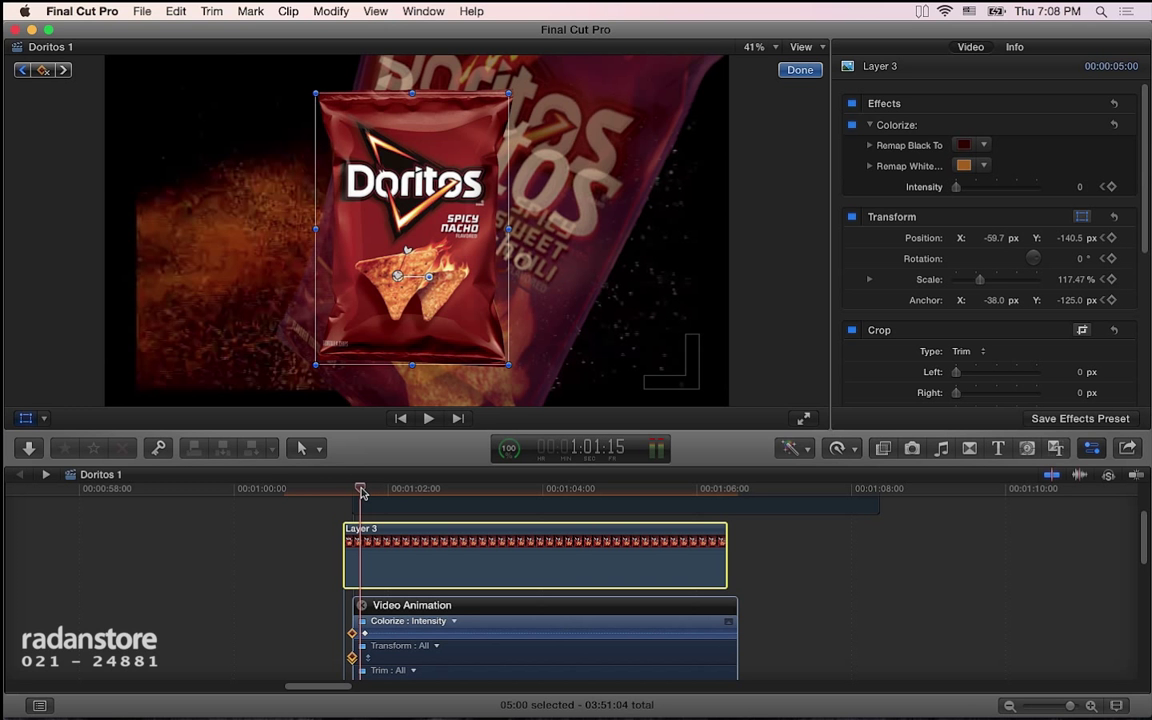
left_click_drag(361, 491, 364, 492)
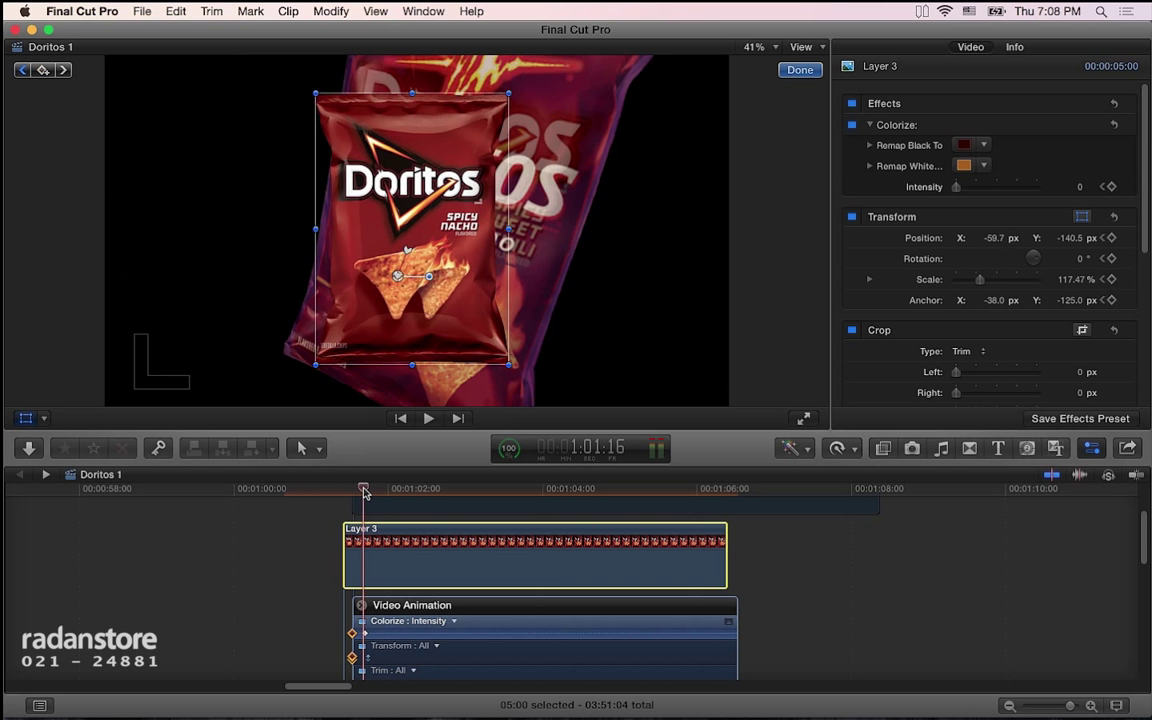
key("s")
left_click_drag(364, 491, 367, 492)
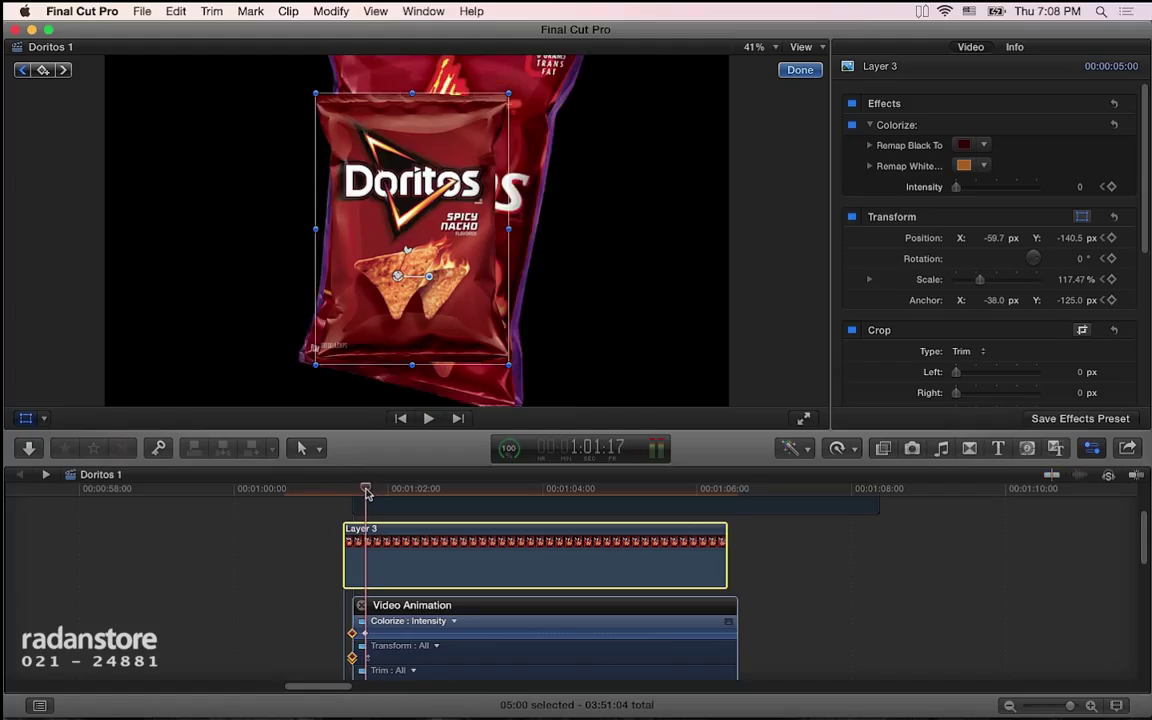
scroll(366, 492, "down", 5)
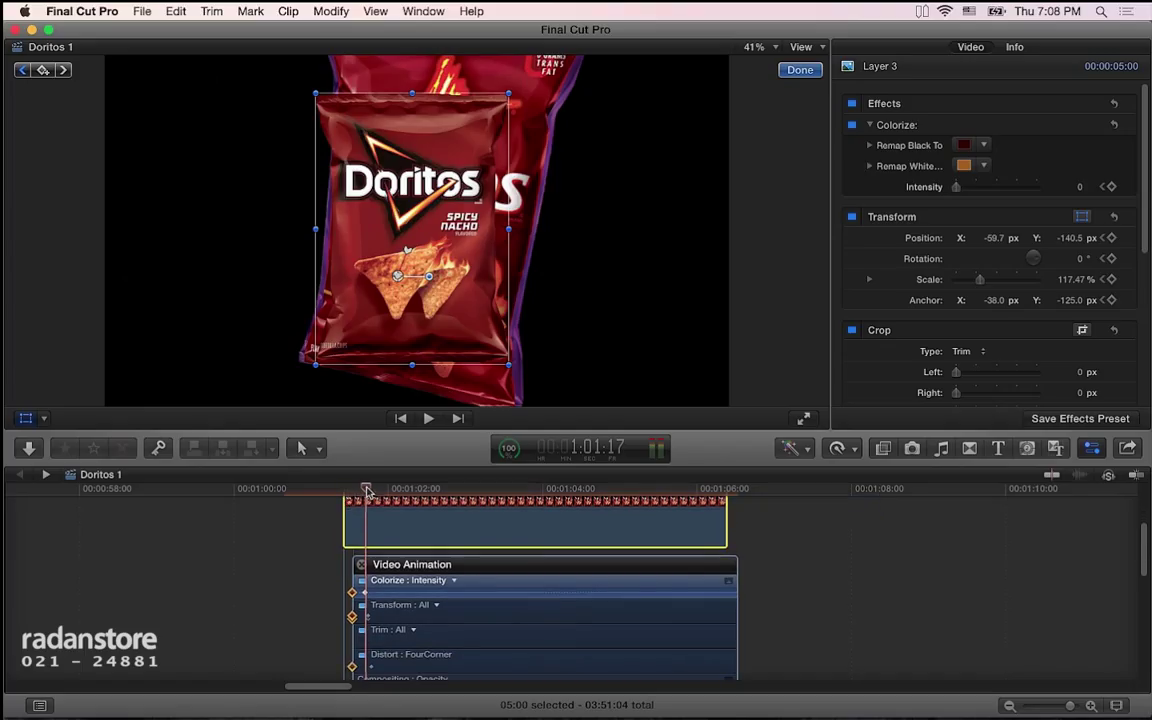
left_click(477, 623)
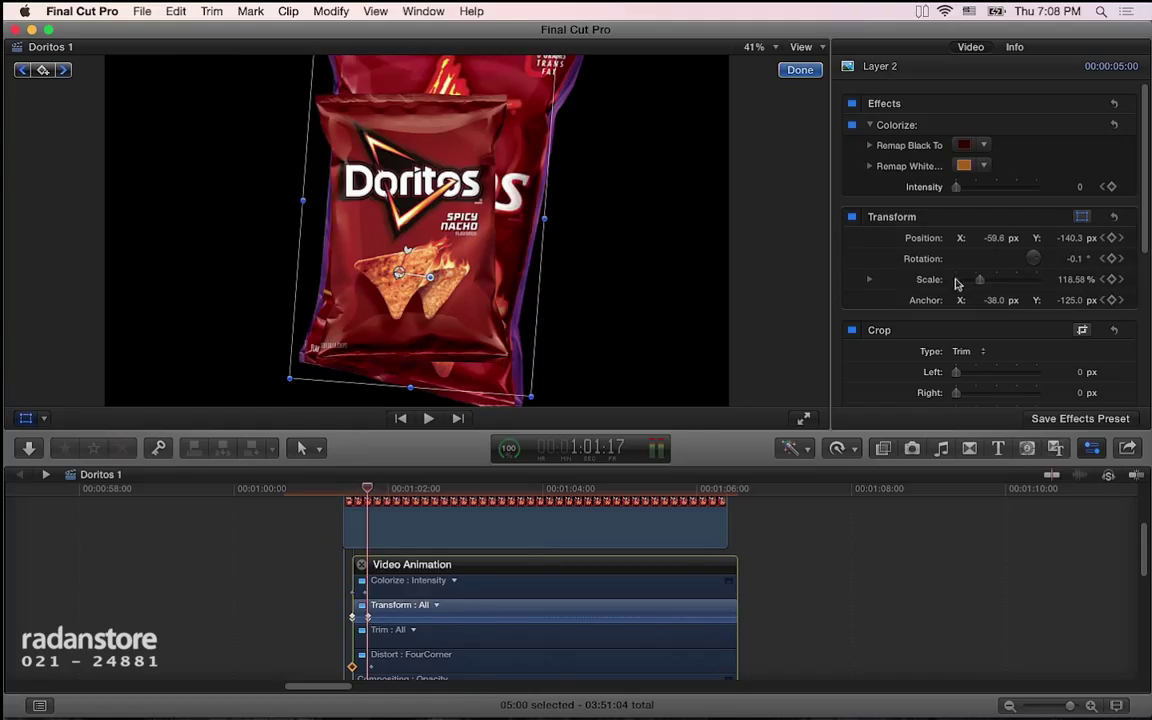
scroll(1148, 216, "down", 2)
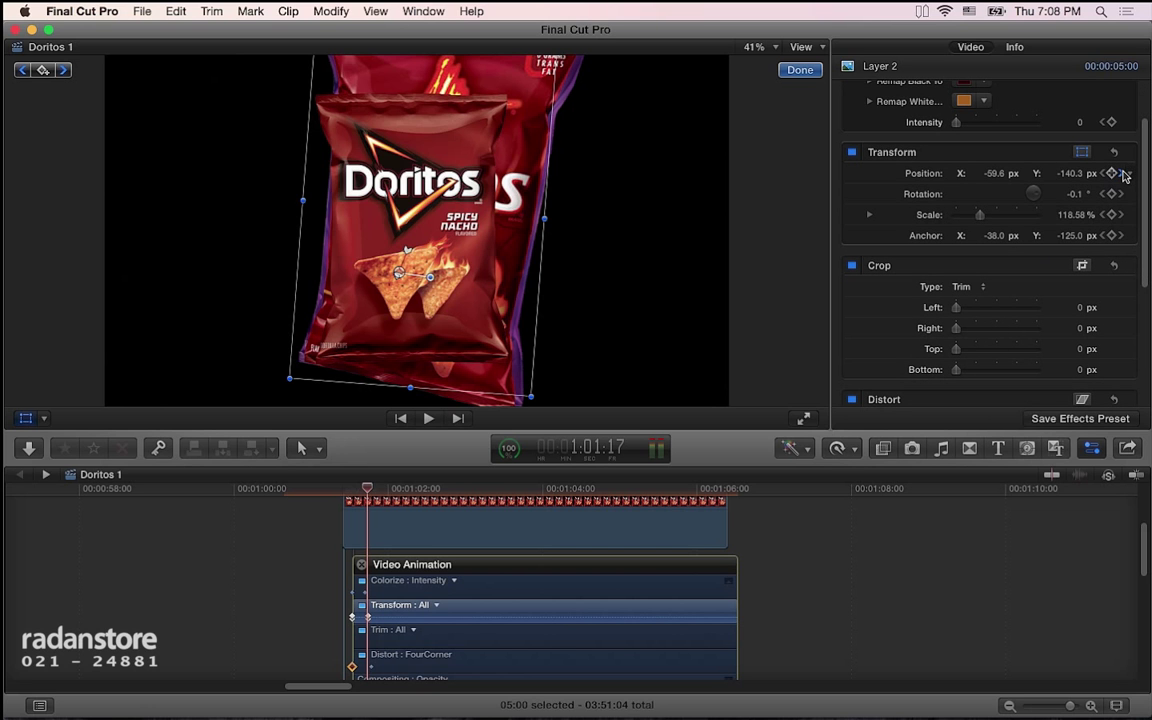
key("Right")
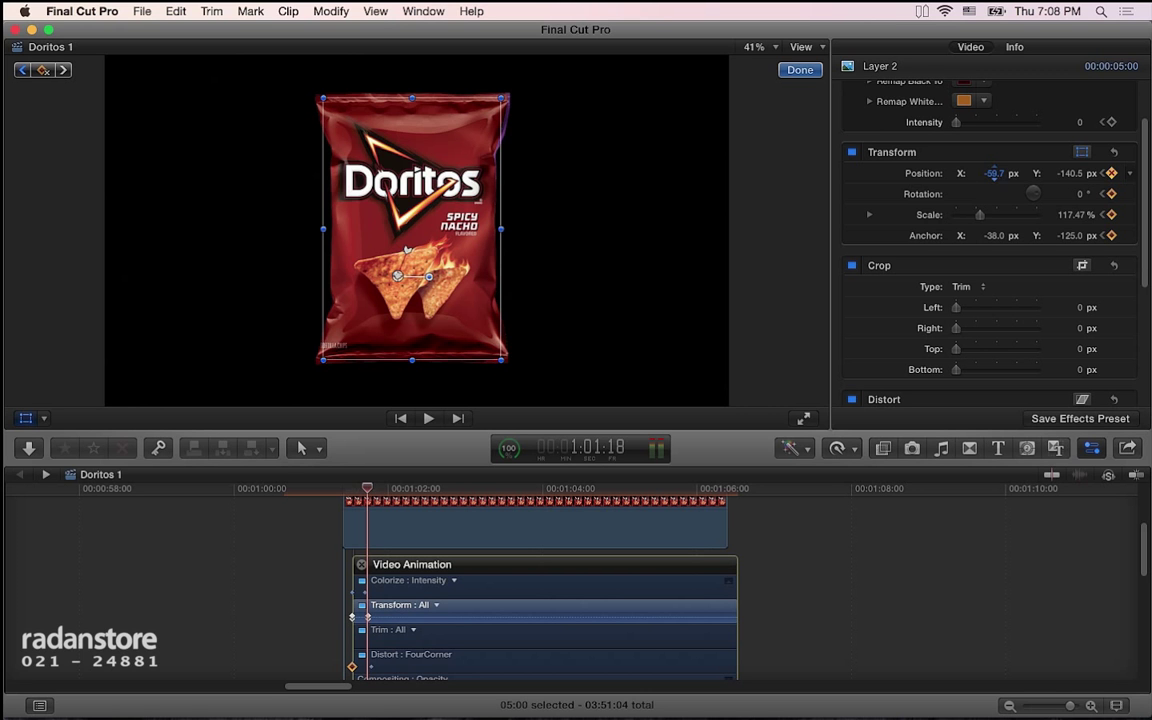
- Set the end keyframe to Position X 405.3, Y -168.6 and Scale 114%, then preview the fly-in
mouse_move(993, 173)
left_mouse_down()
mouse_move(1043, 173)
mouse_move(989, 173)
left_mouse_up()
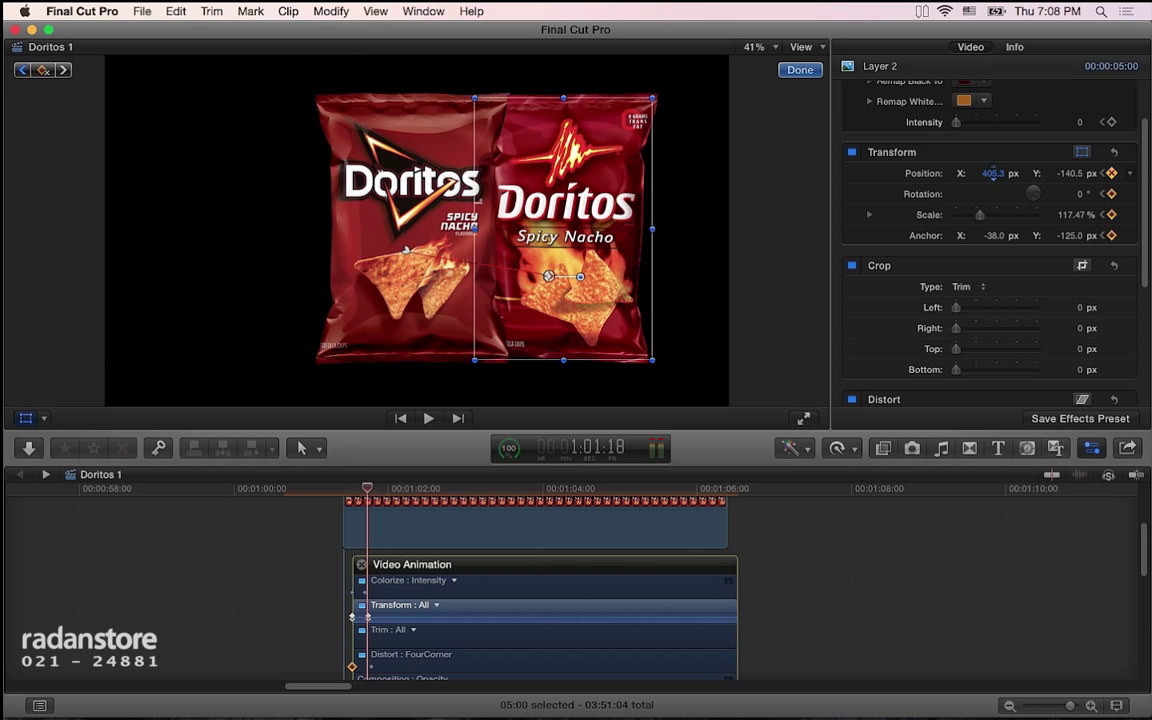
left_click_drag(1074, 173, 1069, 174)
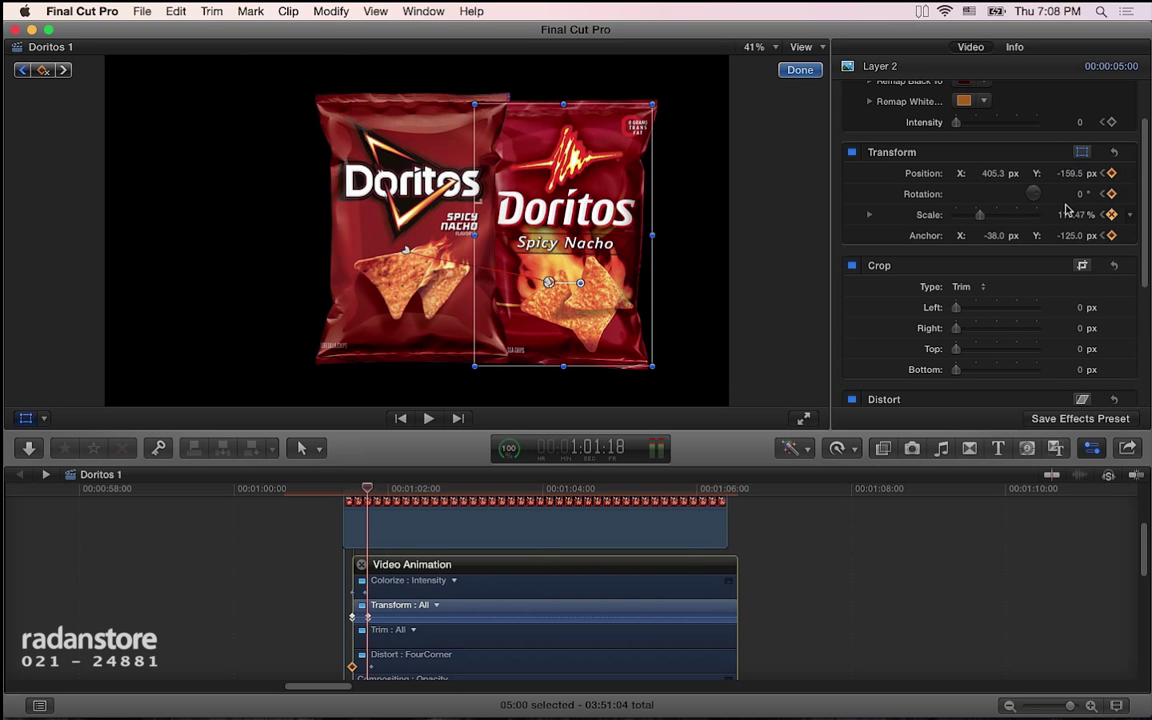
left_click_drag(984, 216, 983, 219)
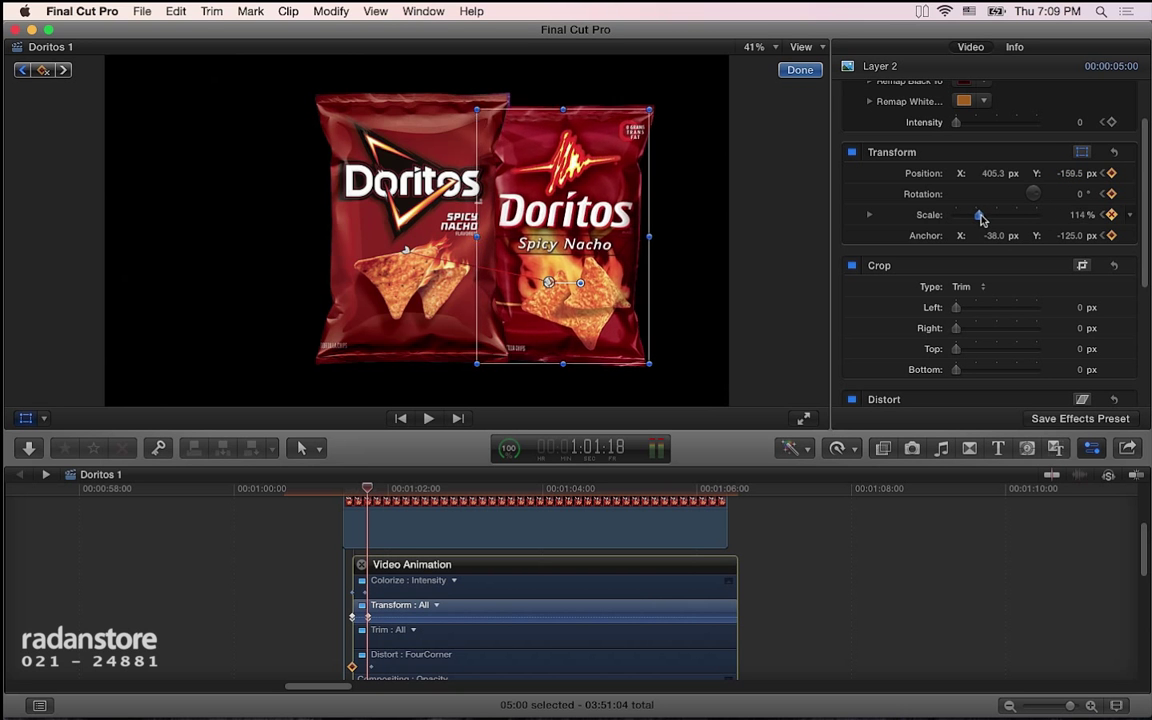
left_click_drag(1070, 176, 1062, 180)
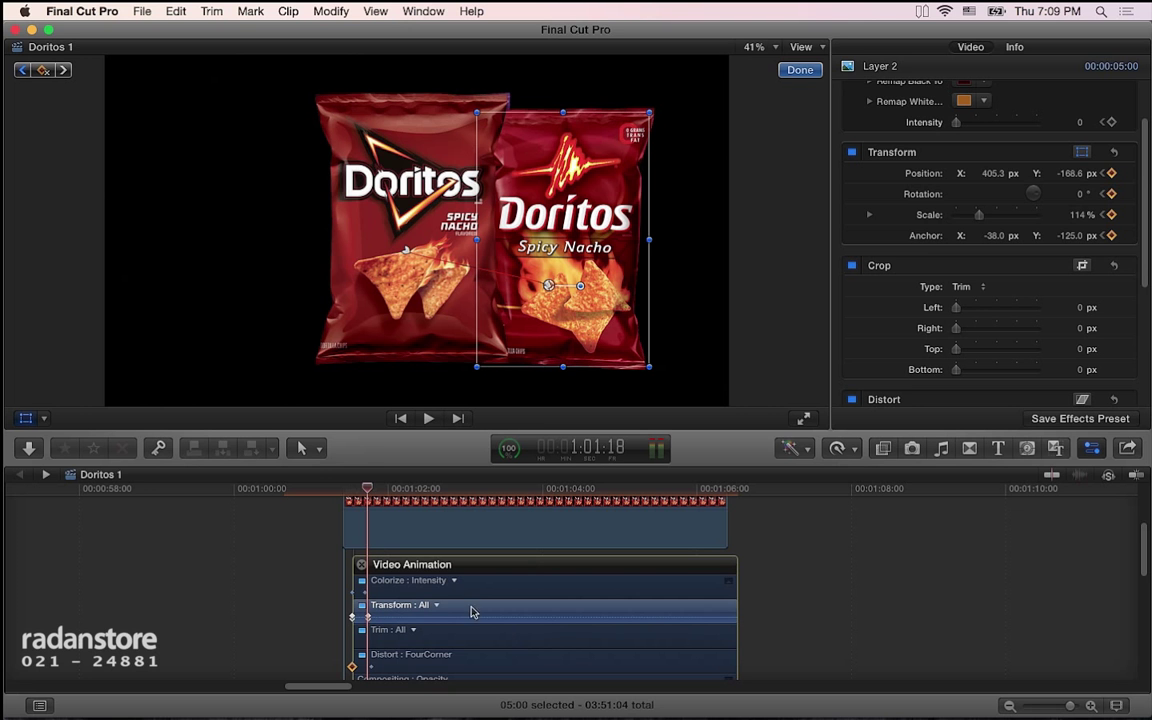
left_click(364, 488)
mouse_move(364, 488)
left_mouse_down()
mouse_move(350, 488)
mouse_move(390, 502)
left_mouse_up()
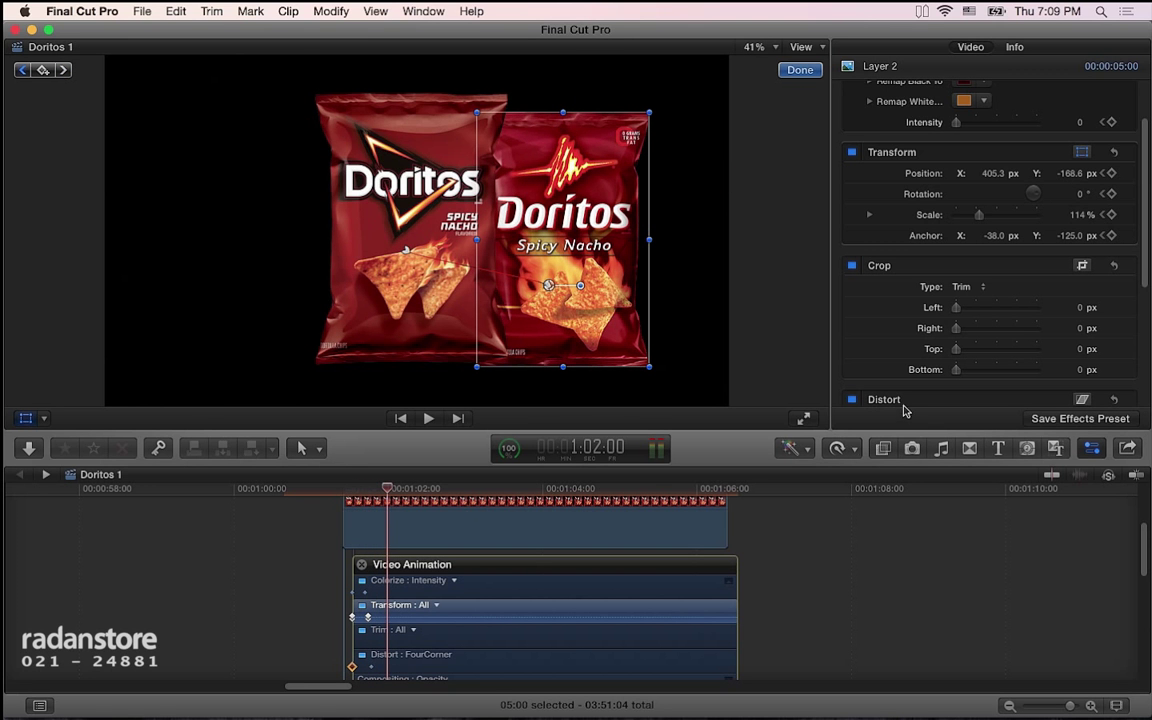
- Move the right bag's starting keyframe to a new spot in the viewer, verify keyframes, and close the animation editor
left_click(1103, 175)
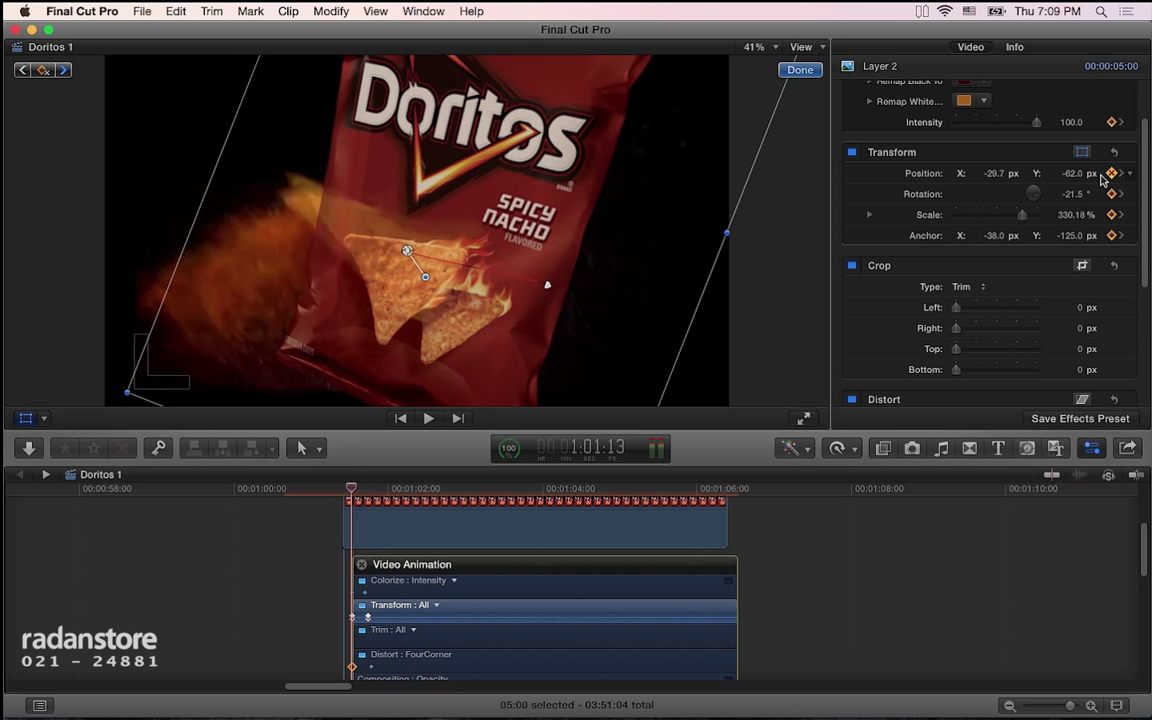
mouse_move(576, 203)
left_mouse_down()
mouse_move(698, 232)
mouse_move(636, 232)
mouse_move(641, 222)
left_mouse_up()
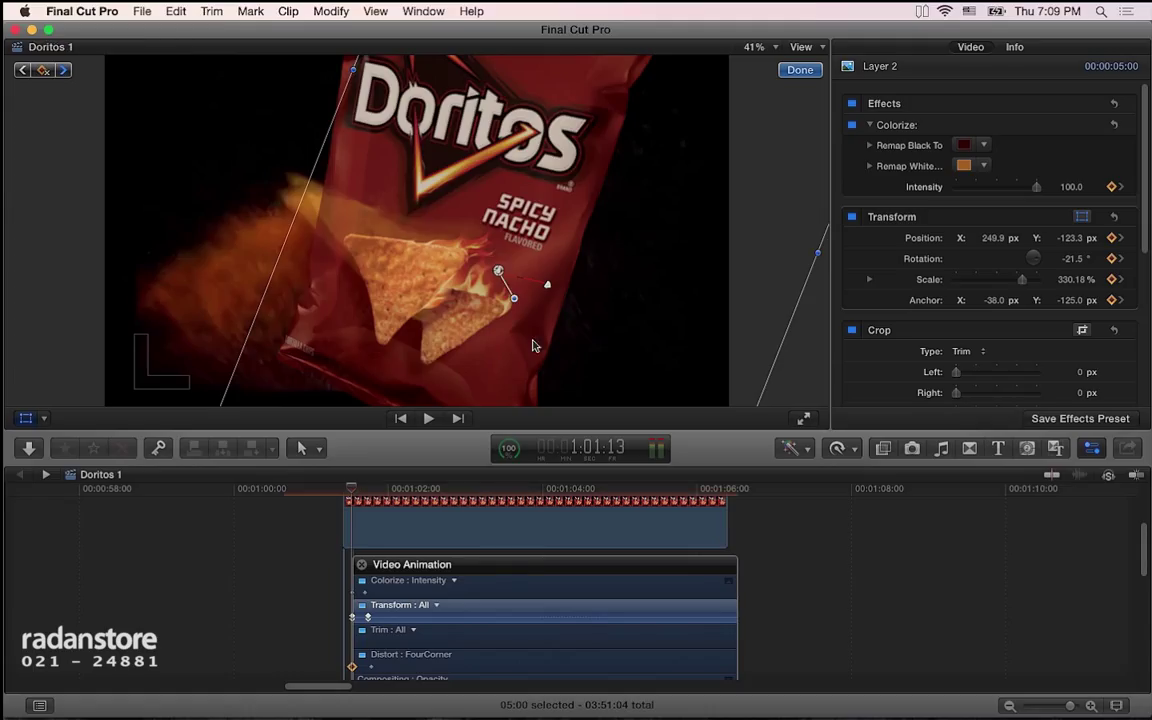
scroll(342, 538, "down", 2)
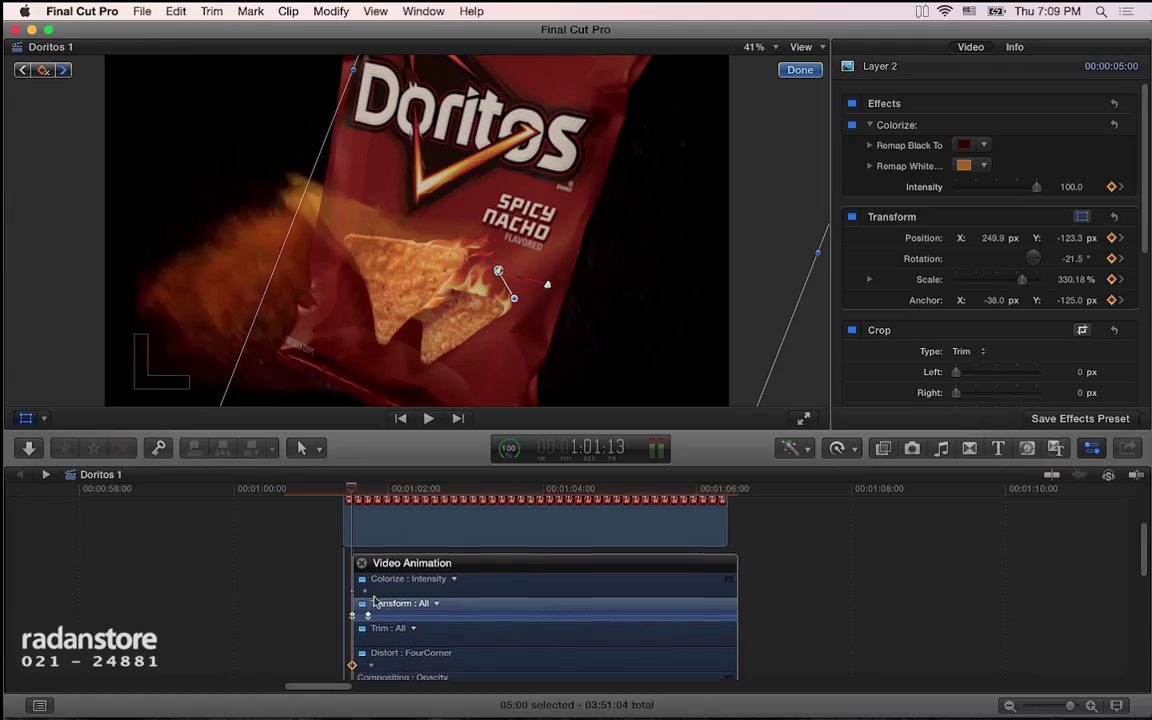
left_click(1120, 240)
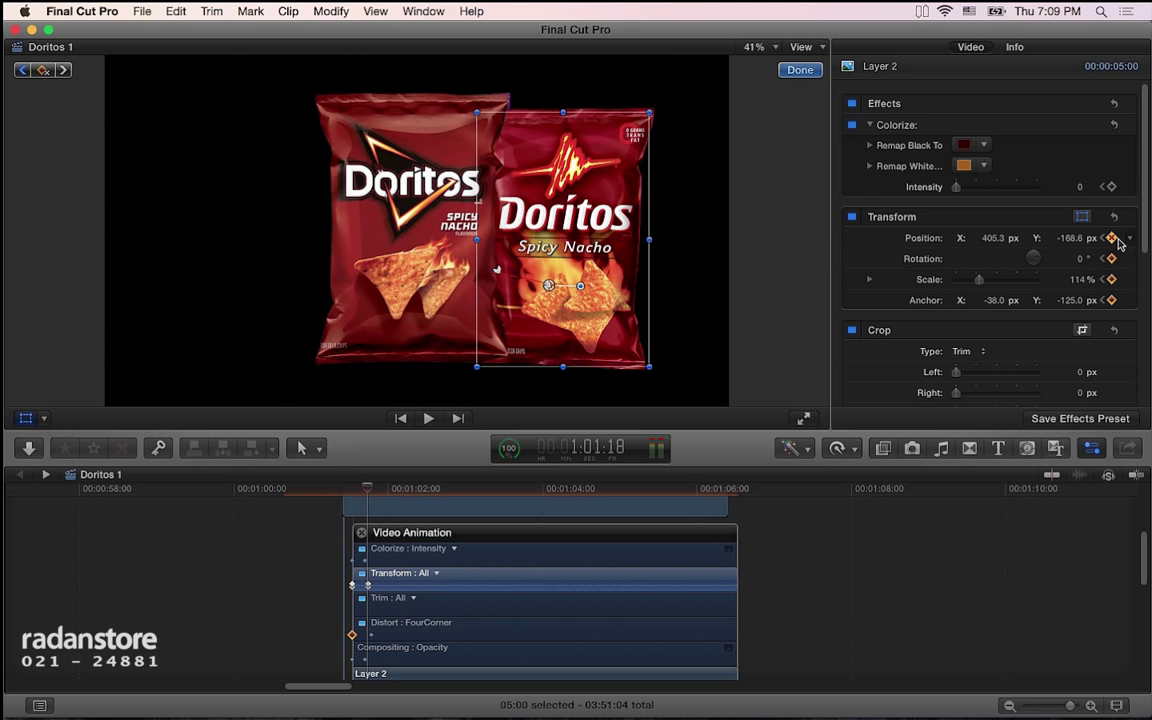
left_click(1103, 240)
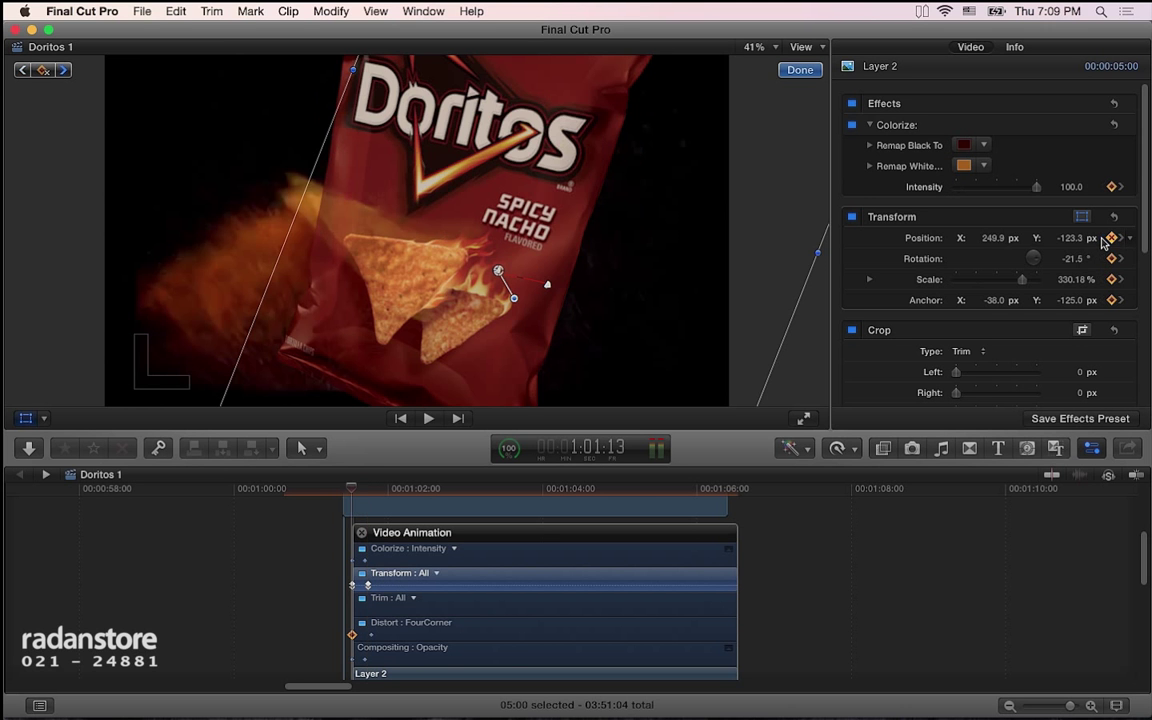
left_click(1120, 240)
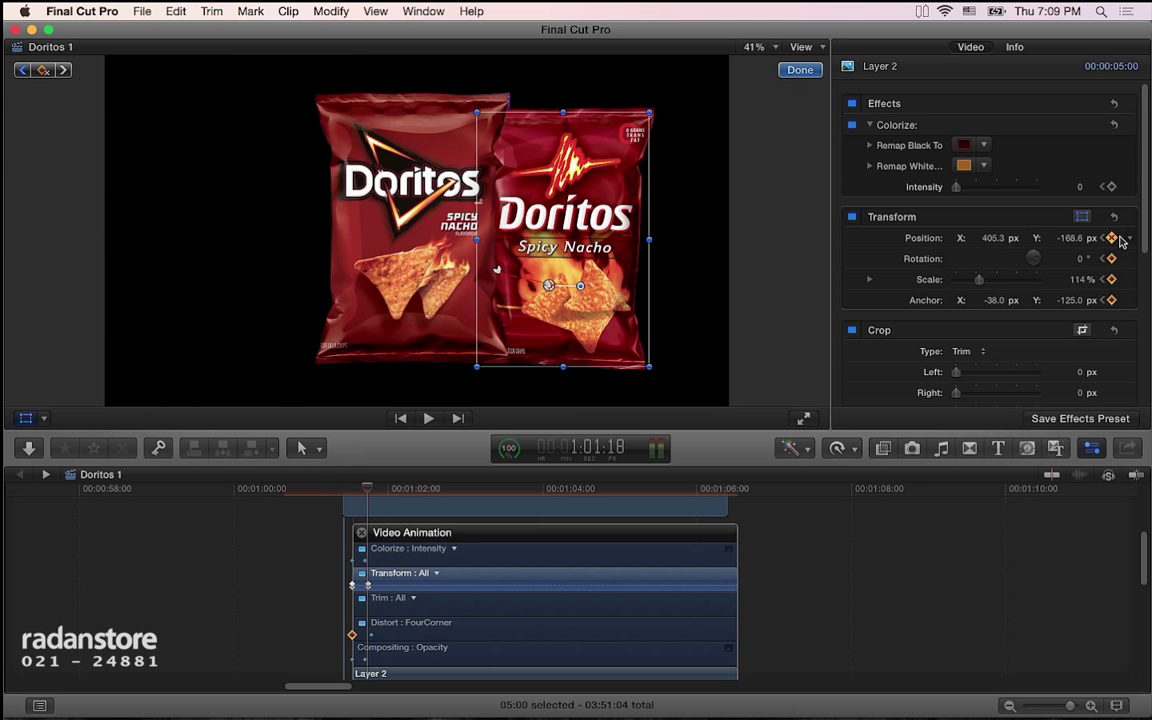
left_click_drag(358, 486, 373, 497)
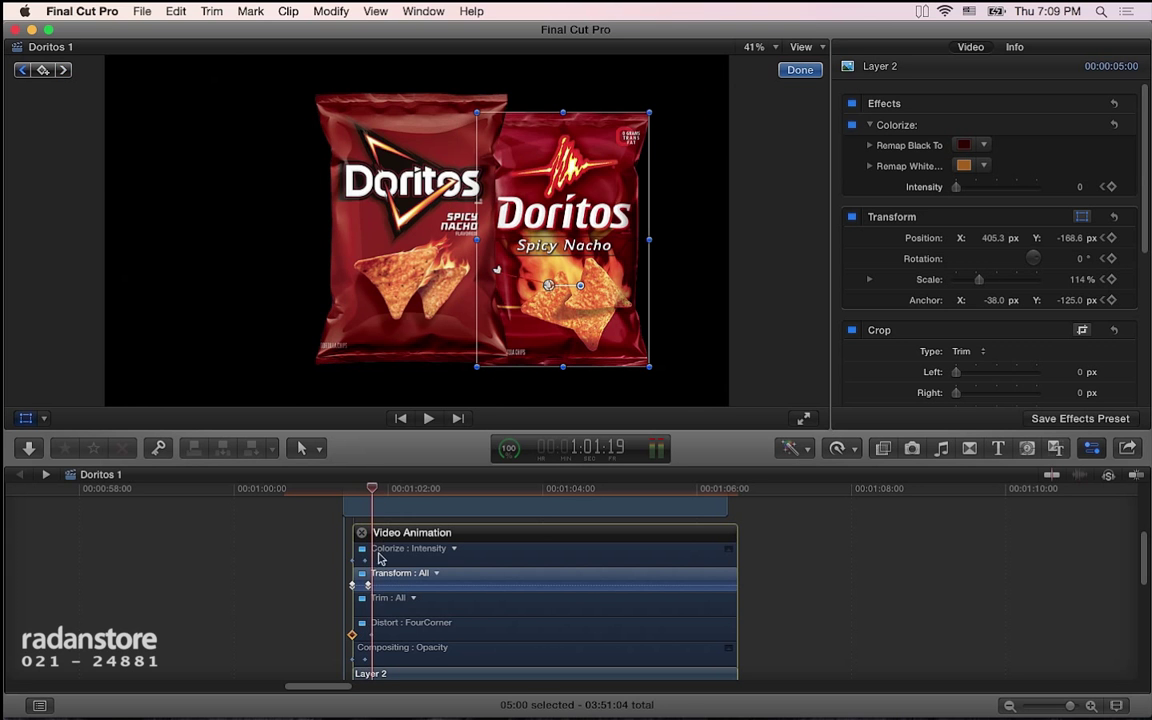
left_click(362, 535)
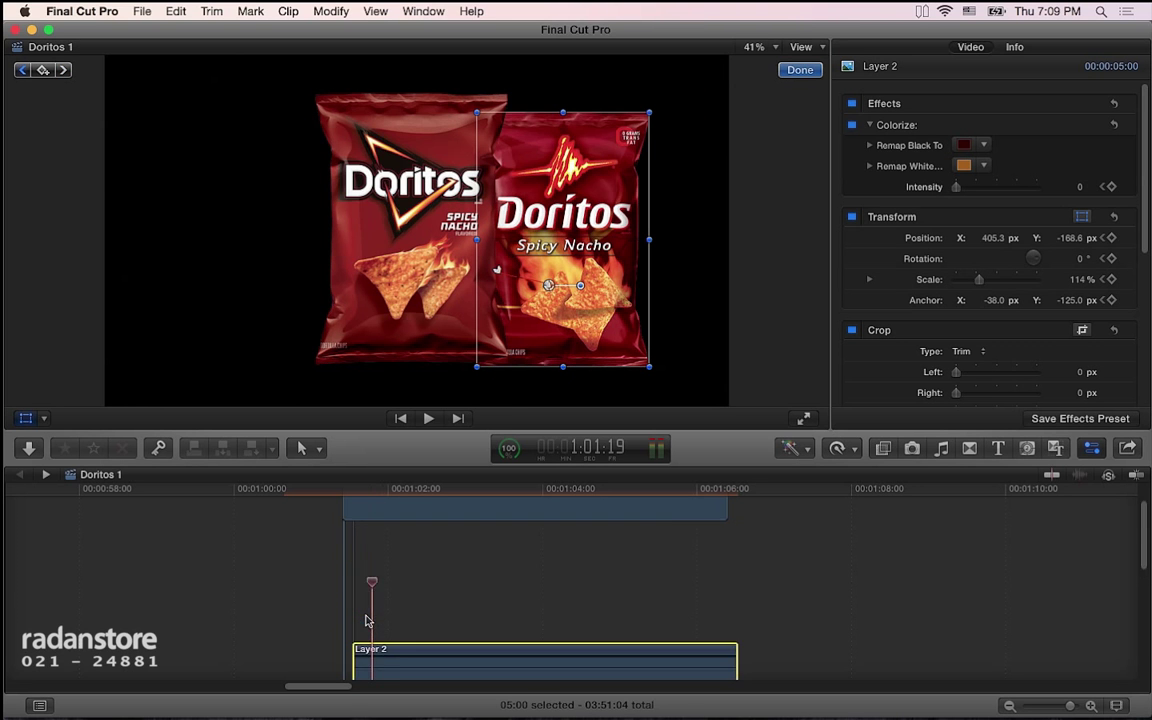
- Set Gradient Fill 1's end keyframe to Position X -532.7, Y -160.5 and Scale 110%
left_click(375, 610)
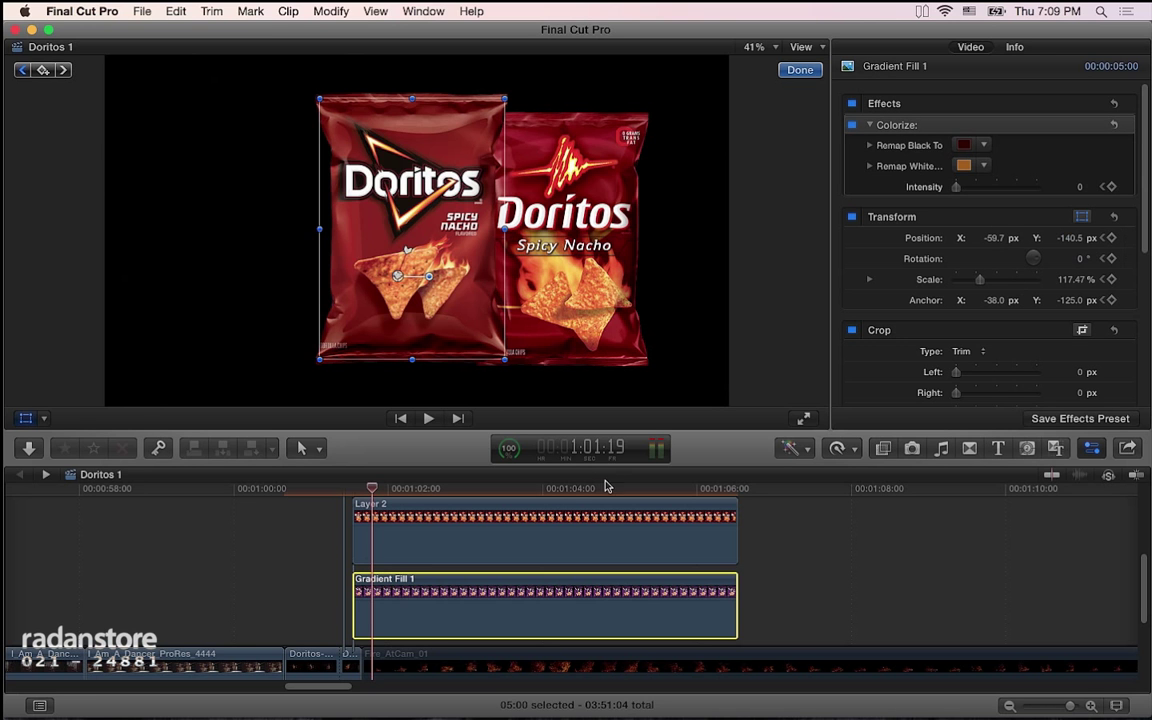
key("ctrl+v")
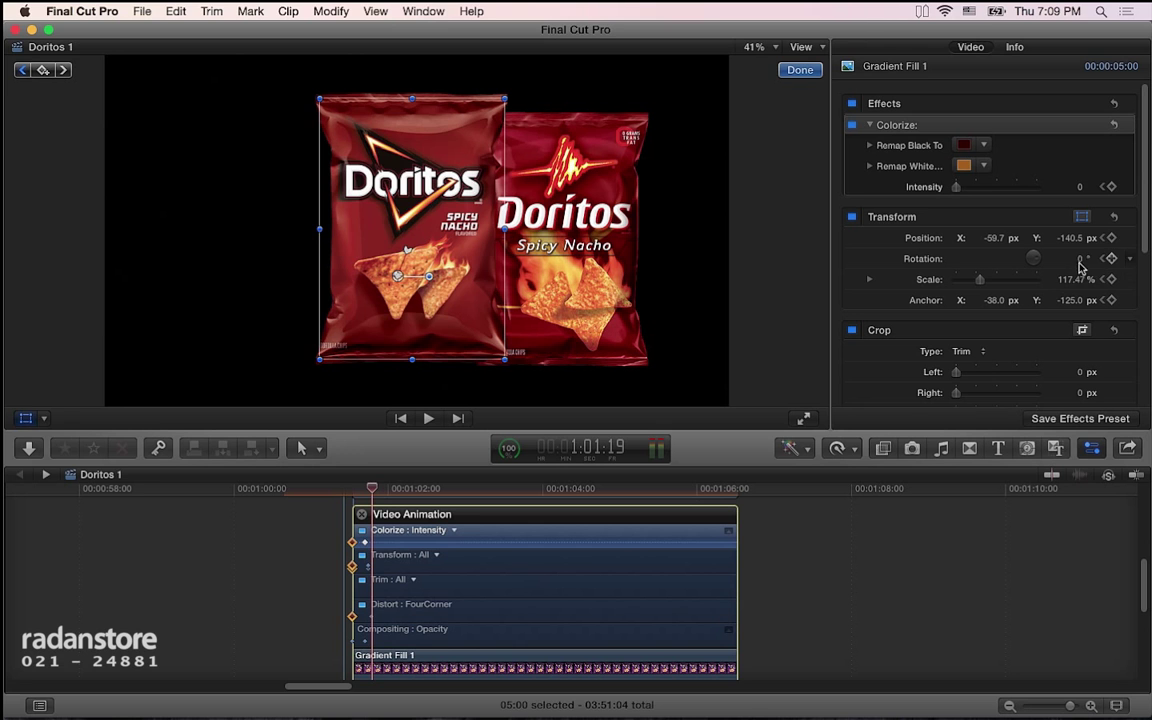
left_click(1104, 239)
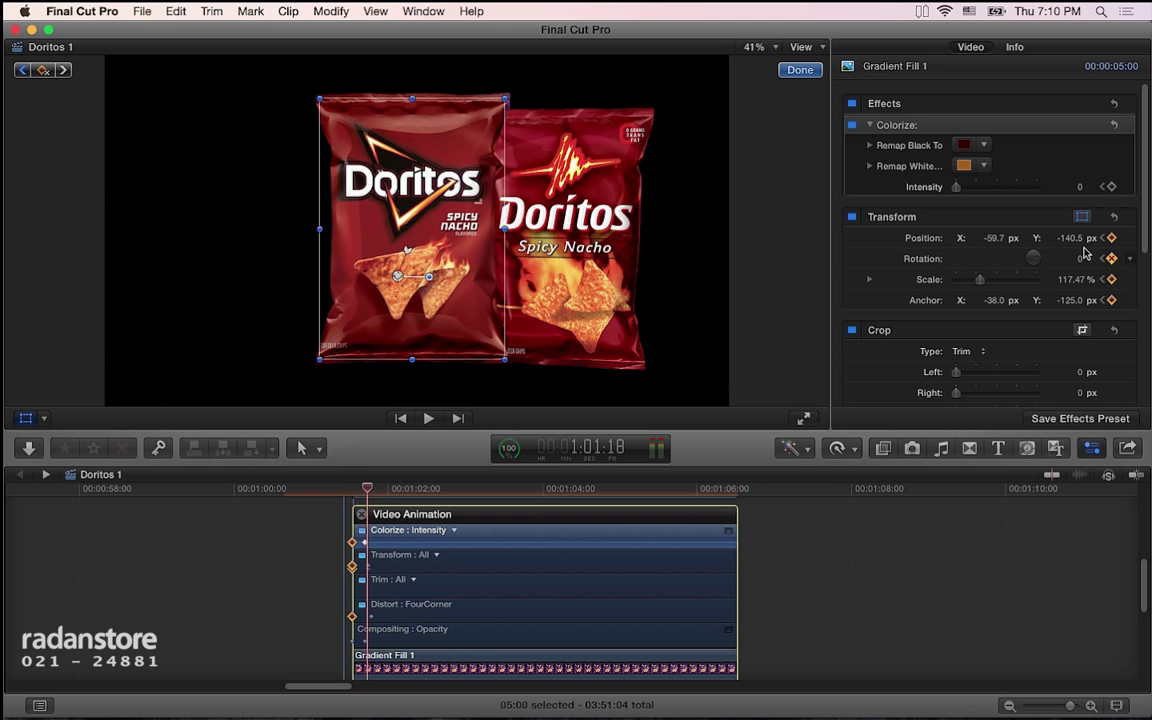
left_click(994, 238)
left_click_drag(994, 238, 918, 238)
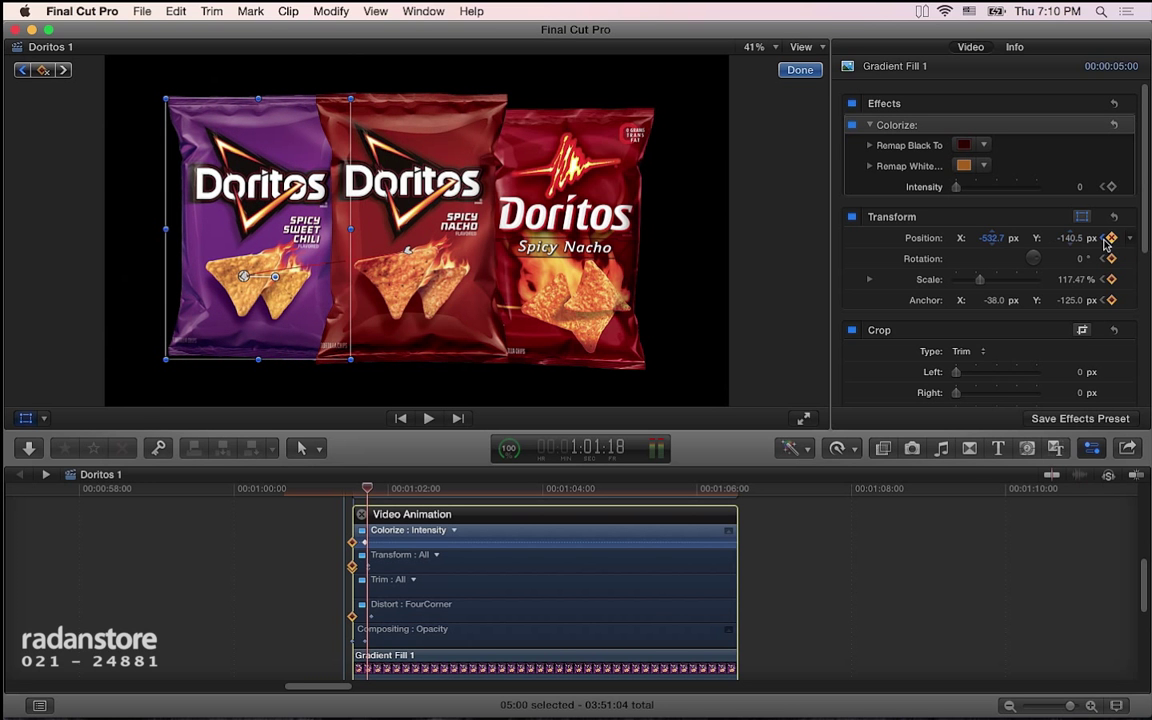
left_click_drag(980, 280, 978, 281)
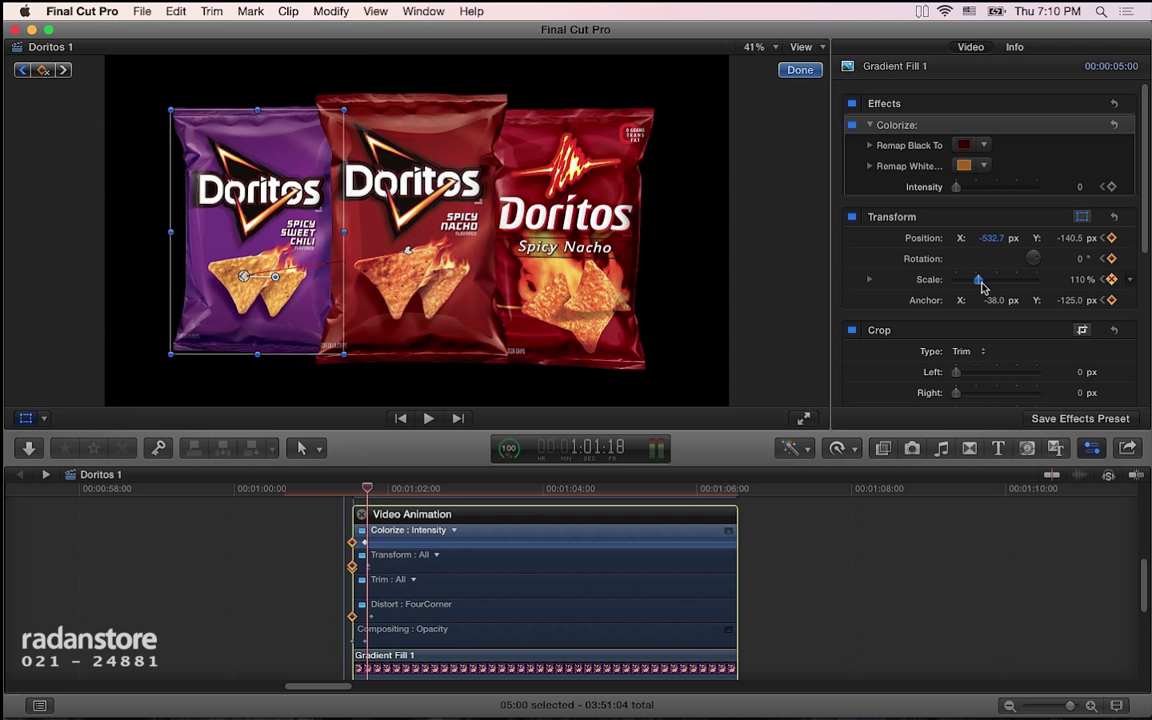
left_click_drag(1070, 238, 1068, 235)
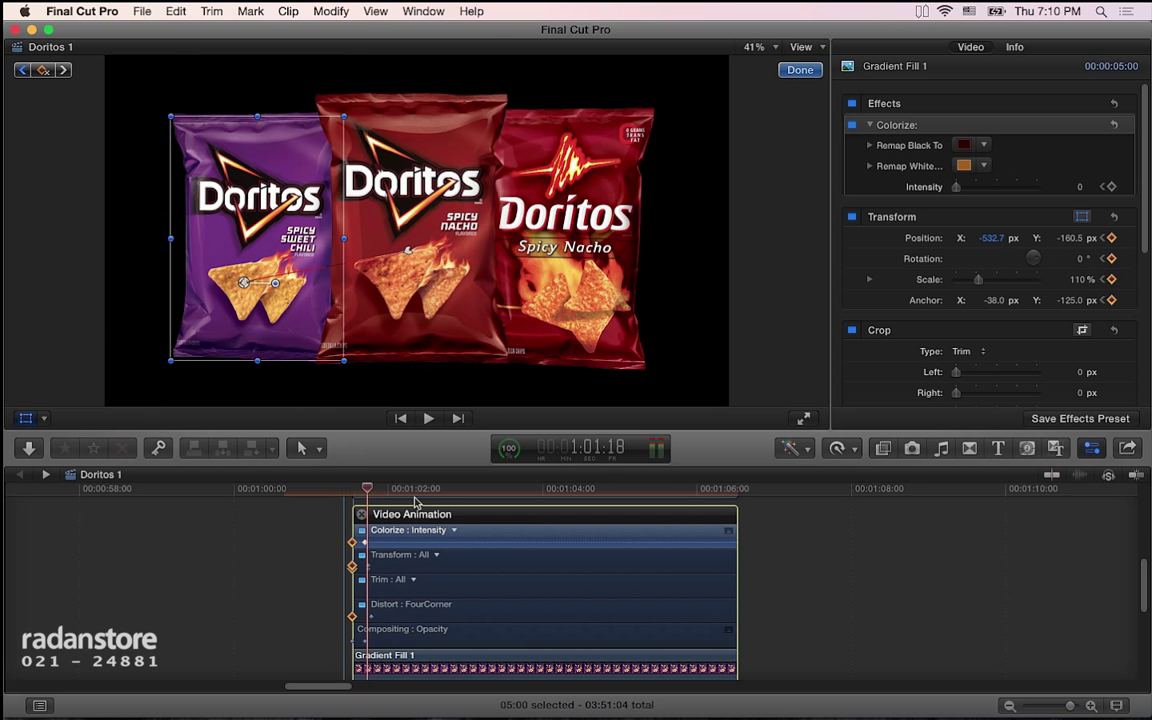
left_click_drag(367, 492, 366, 496)
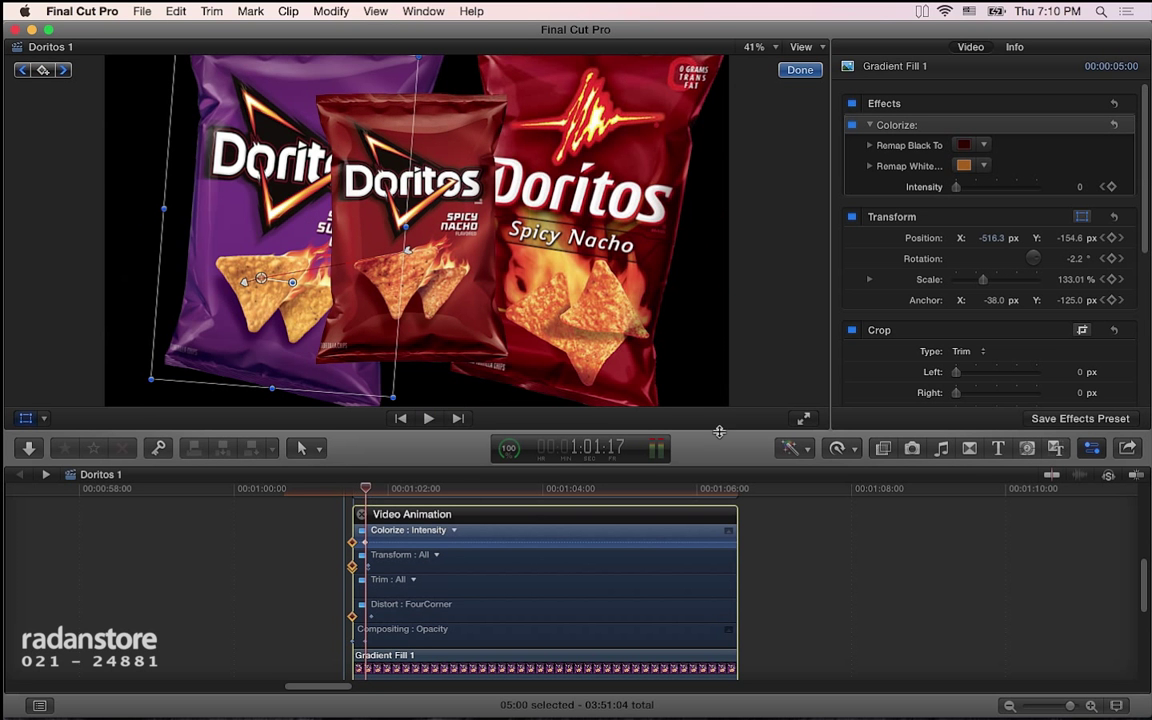
- Move the purple bag's starting position left to X -419.6 and check the final lineup
left_click(1102, 238)
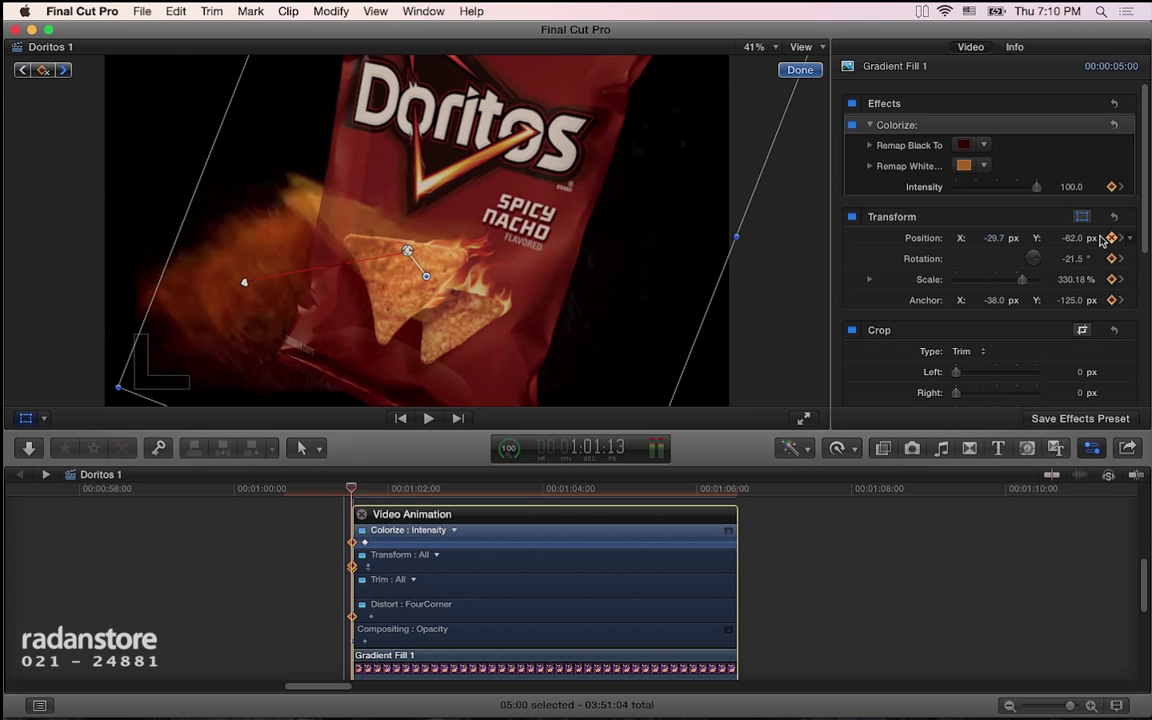
mouse_move(406, 278)
left_mouse_down()
mouse_move(418, 251)
mouse_move(388, 237)
left_mouse_up()
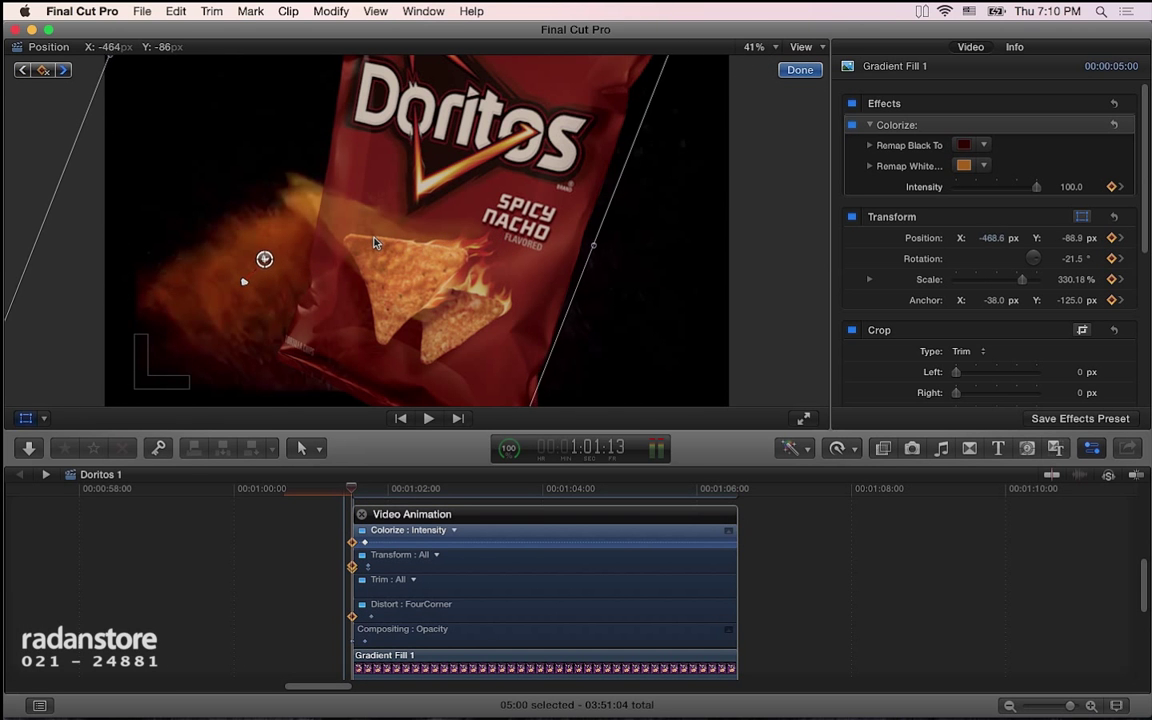
left_click(358, 489)
left_click_drag(360, 491, 375, 490)
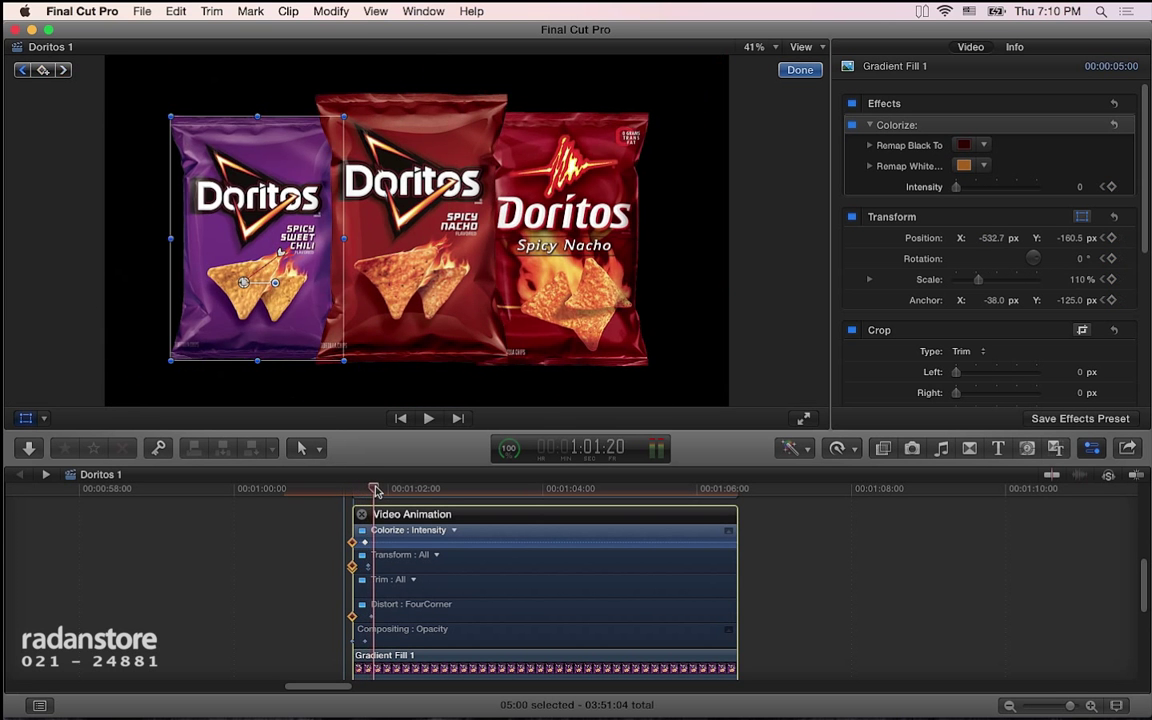
- Shift Gradient Fill 1's first Compositing: Opacity keyframe from 00:00 to 00:02, then hide the animation lanes
scroll(398, 520, "down", 1)
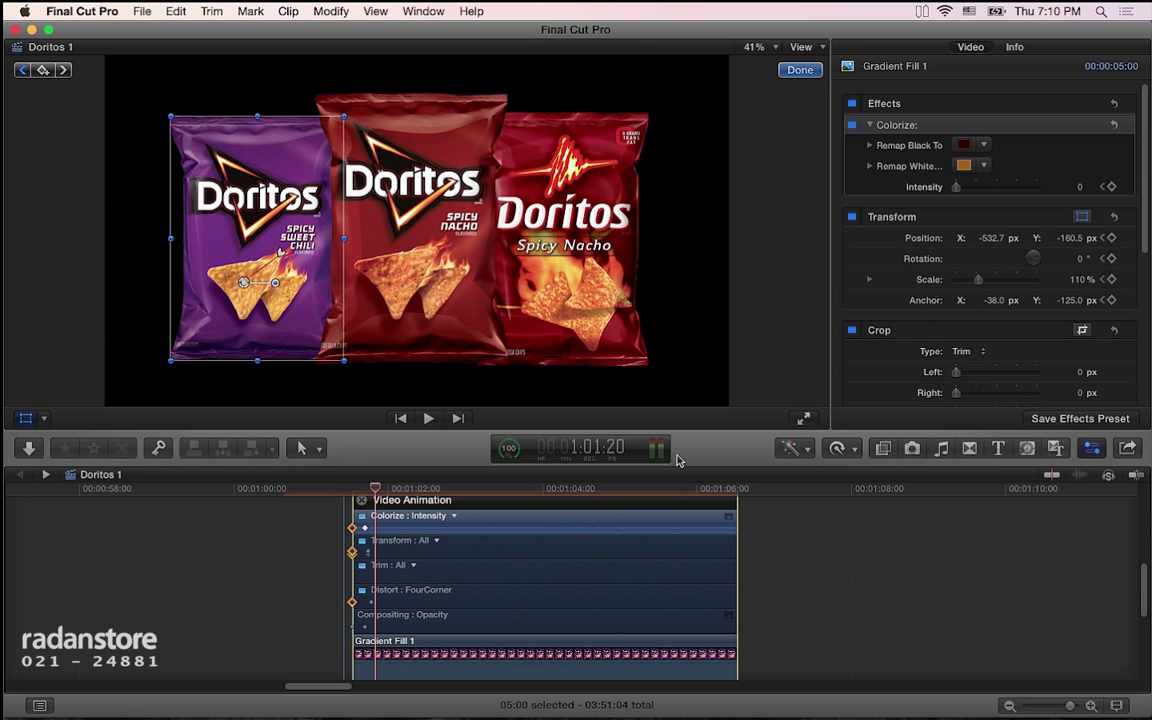
scroll(440, 533, "up", 1)
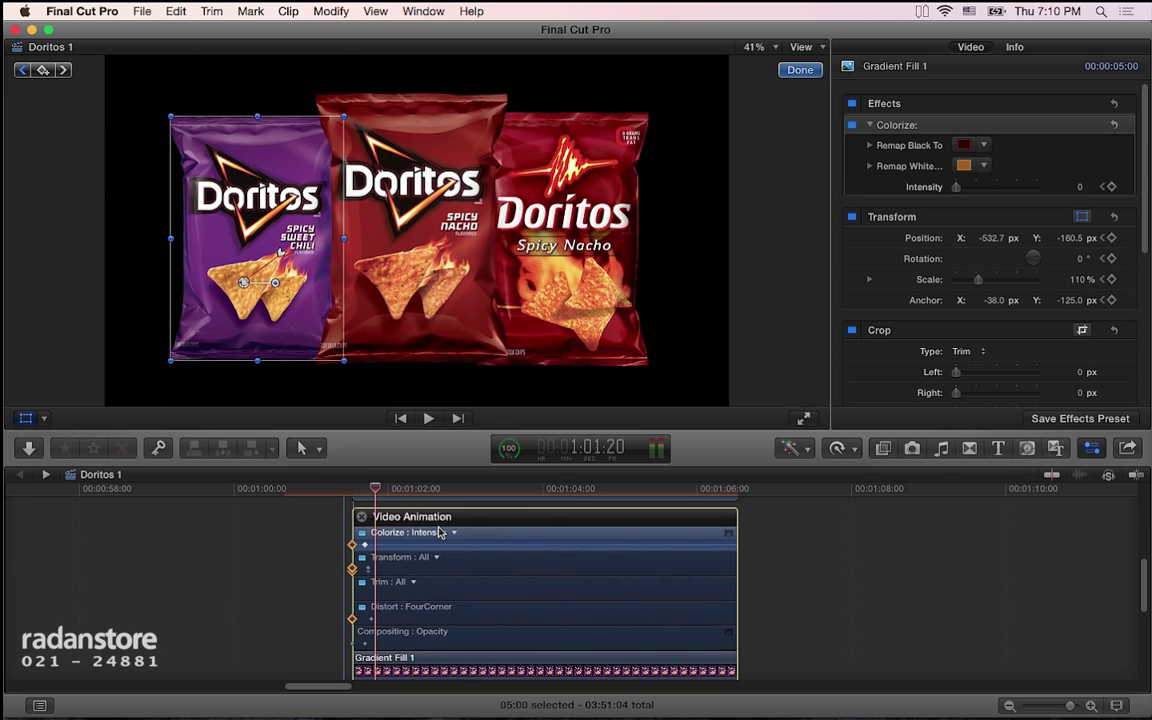
scroll(440, 532, "down", 1)
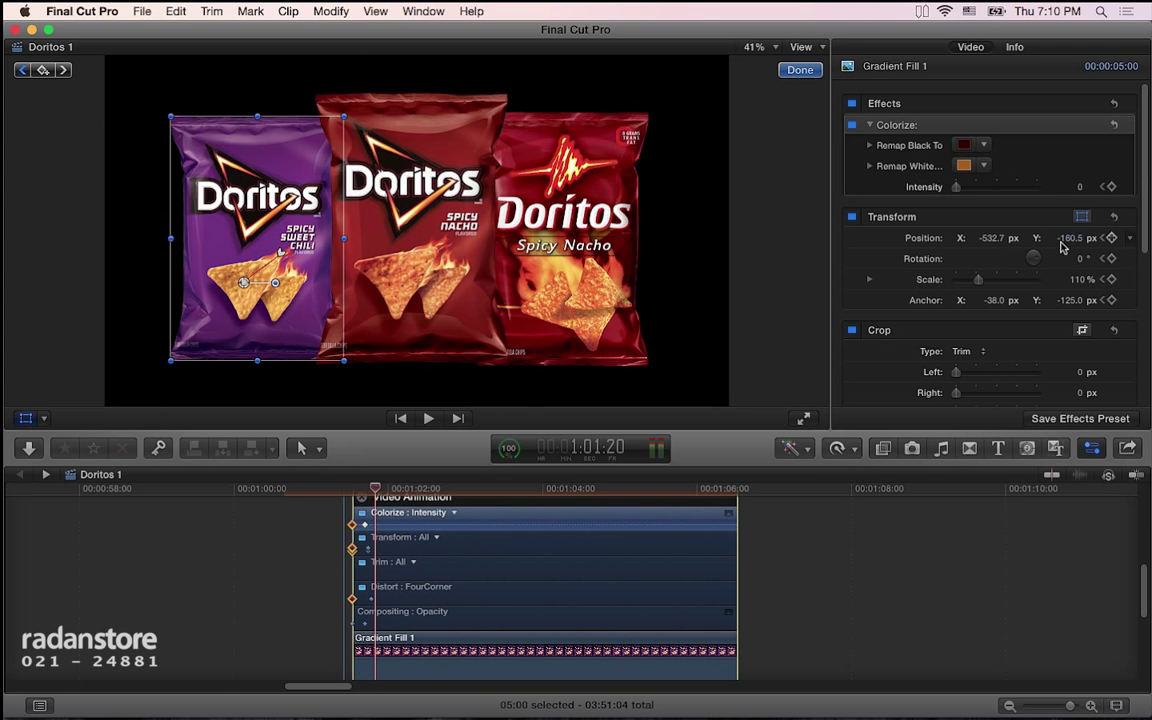
left_click(1103, 239)
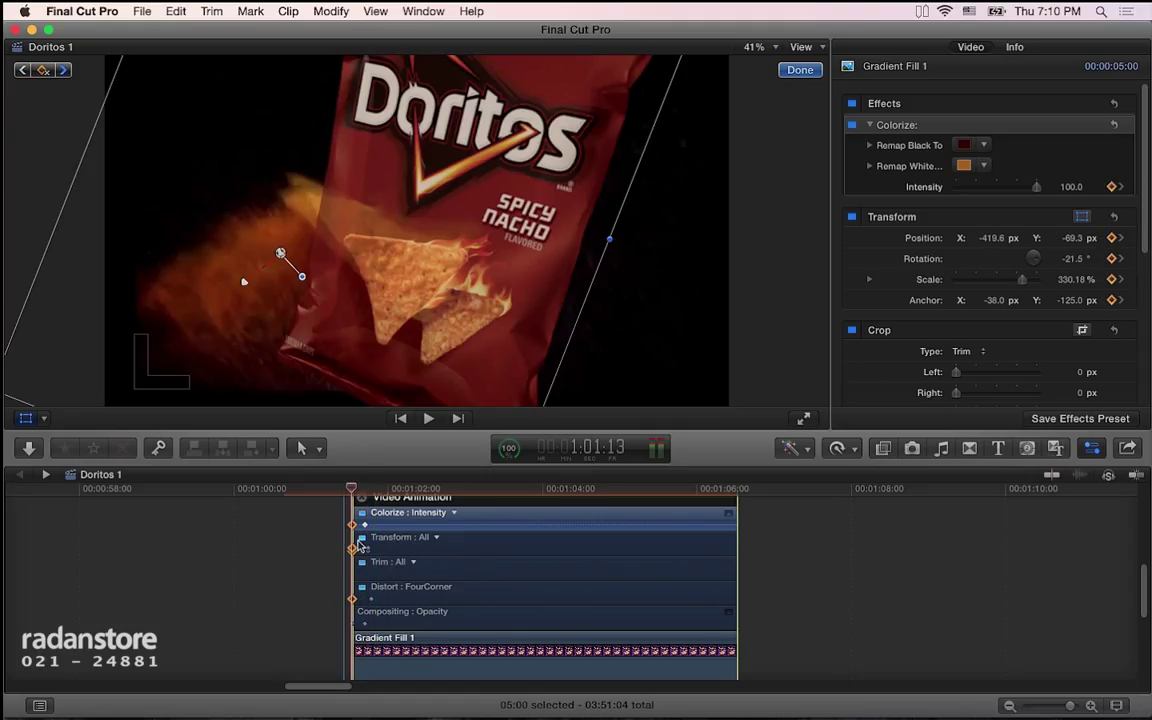
left_click(358, 545)
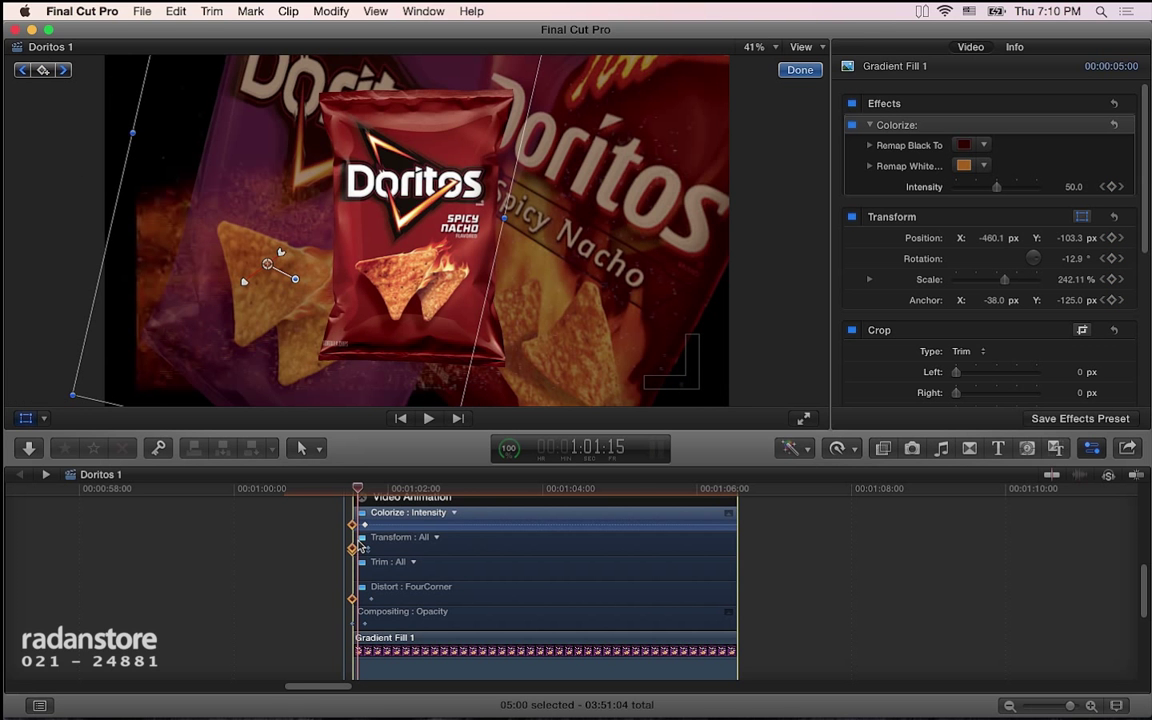
key("super+equal")
key("super+equal")
key("super+equal")
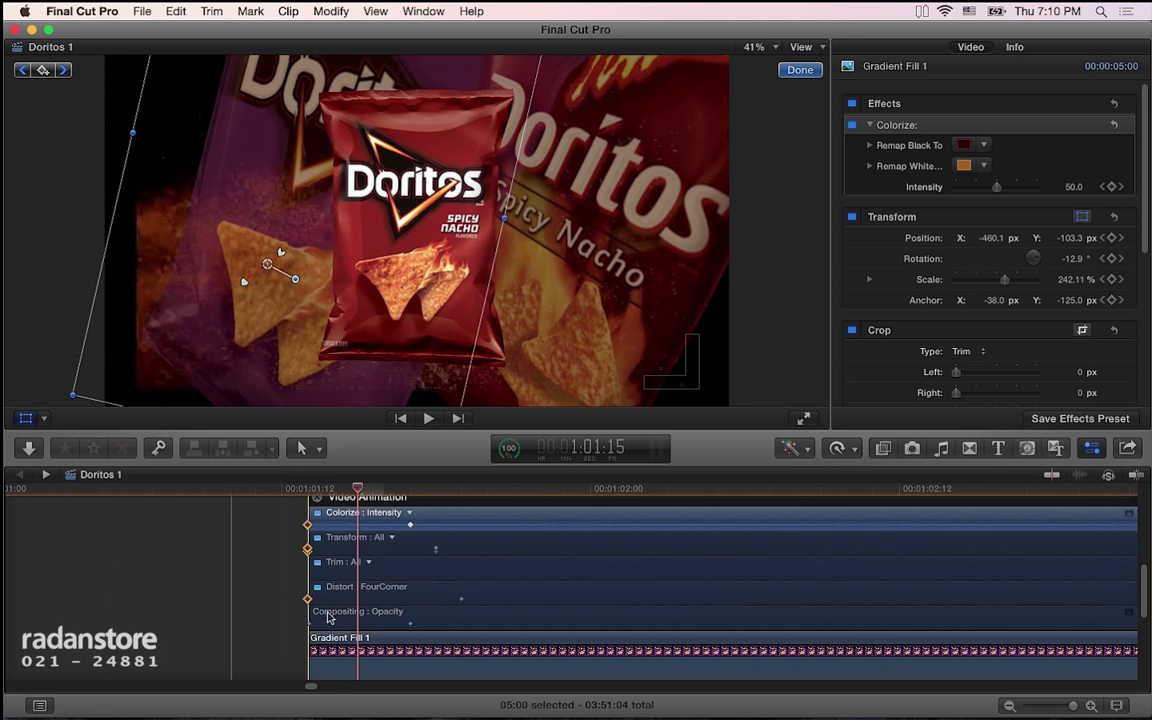
left_click(311, 625)
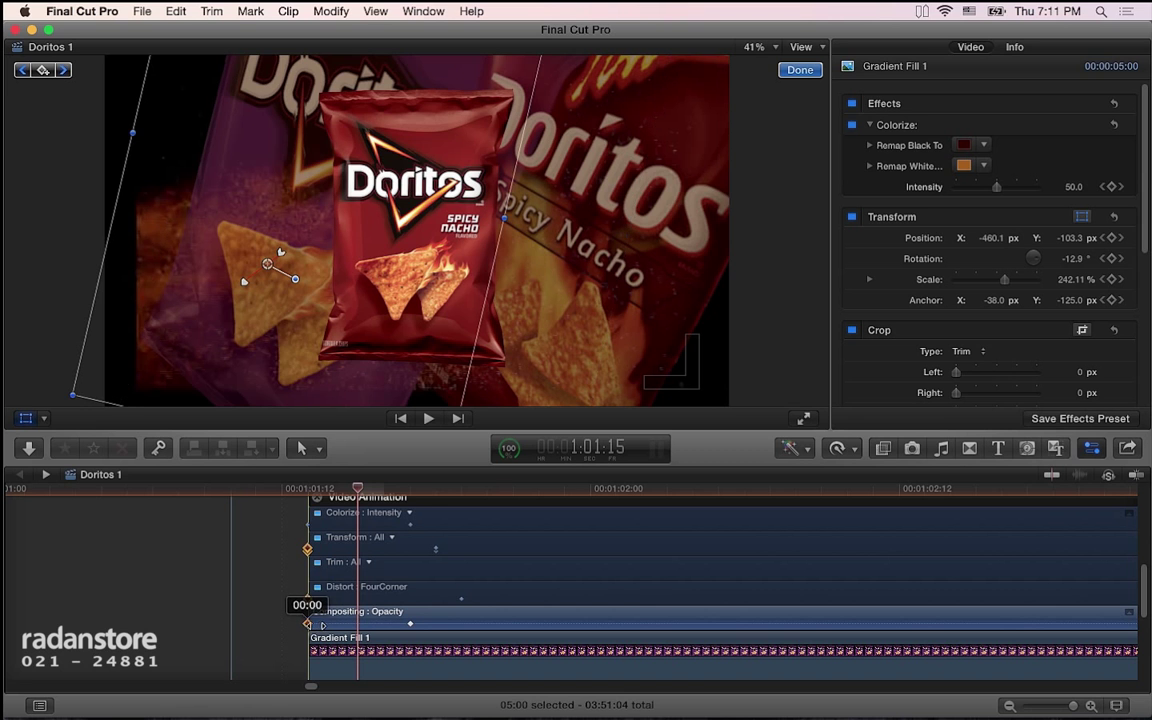
left_click_drag(309, 625, 333, 625)
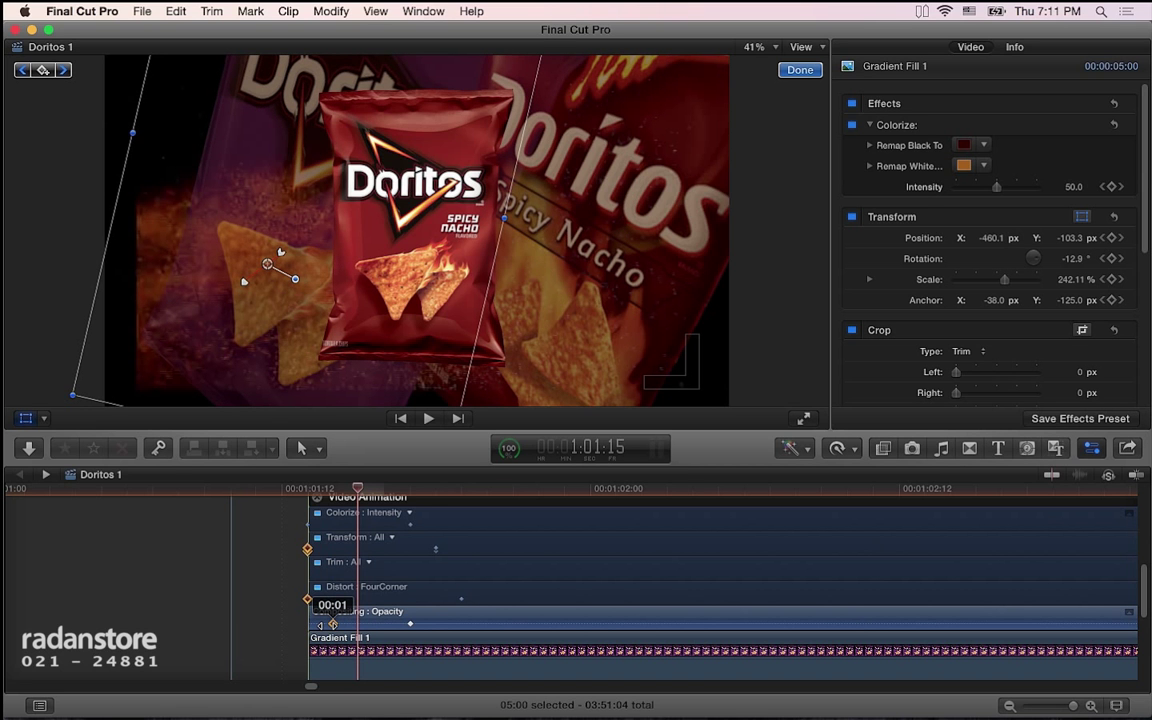
mouse_move(334, 625)
left_mouse_down()
mouse_move(358, 625)
mouse_move(333, 625)
left_mouse_up()
key("ctrl+v")
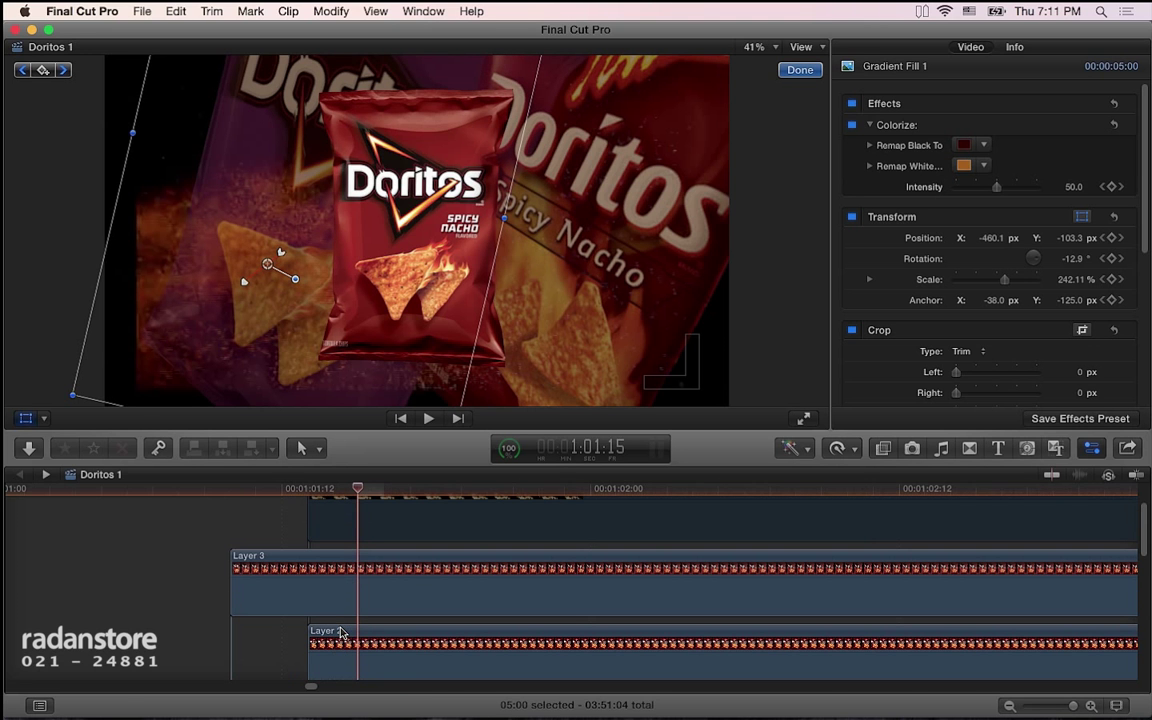
- Move Layer 2's opening Opacity keyframe to 00:01, play back to check timing, and zoom the timeline out
left_click(340, 632)
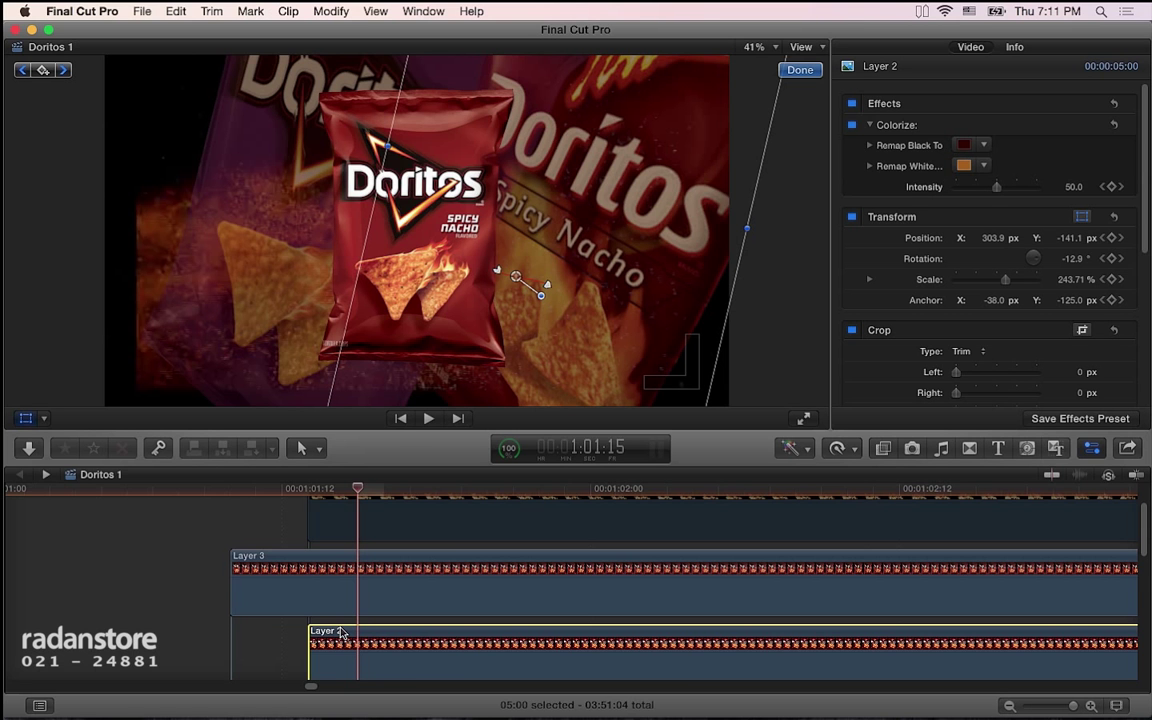
key("ctrl+v")
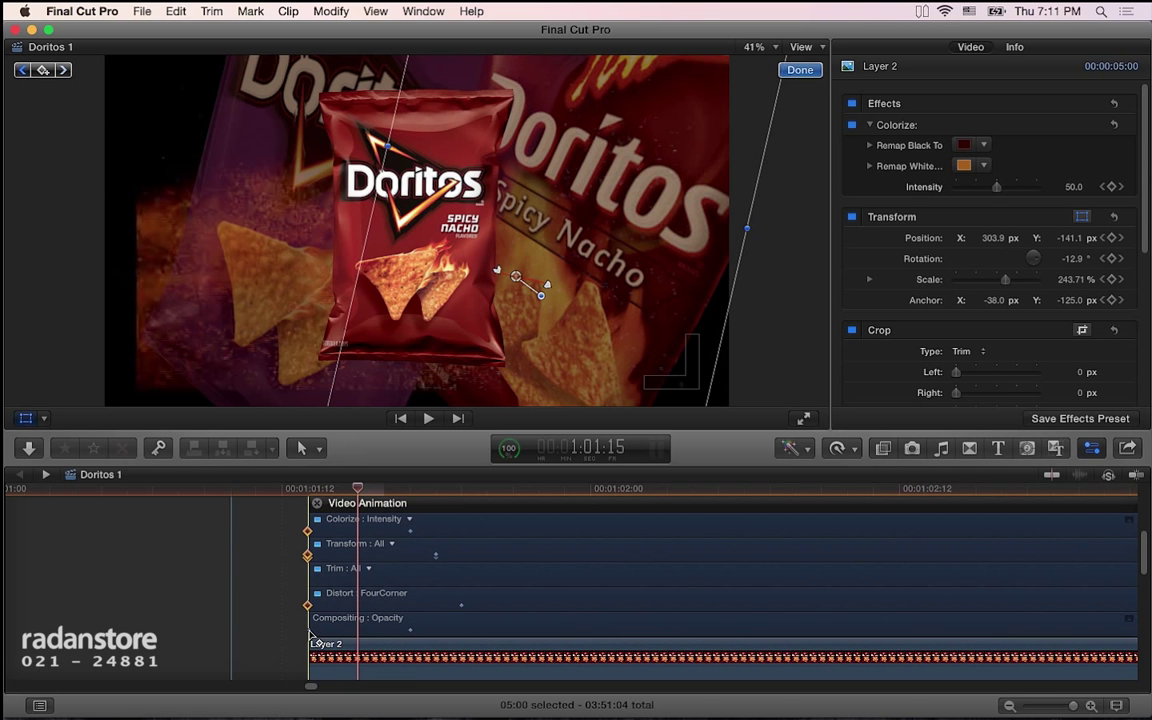
left_click_drag(310, 631, 333, 632)
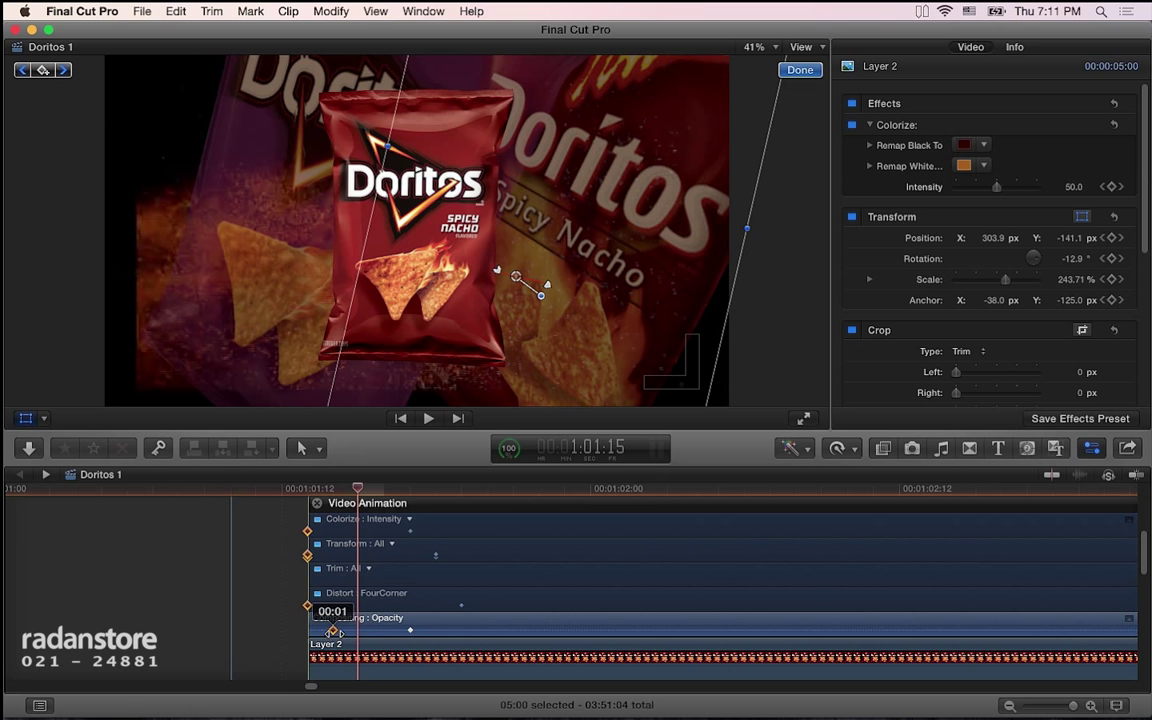
left_click_drag(348, 635, 348, 638)
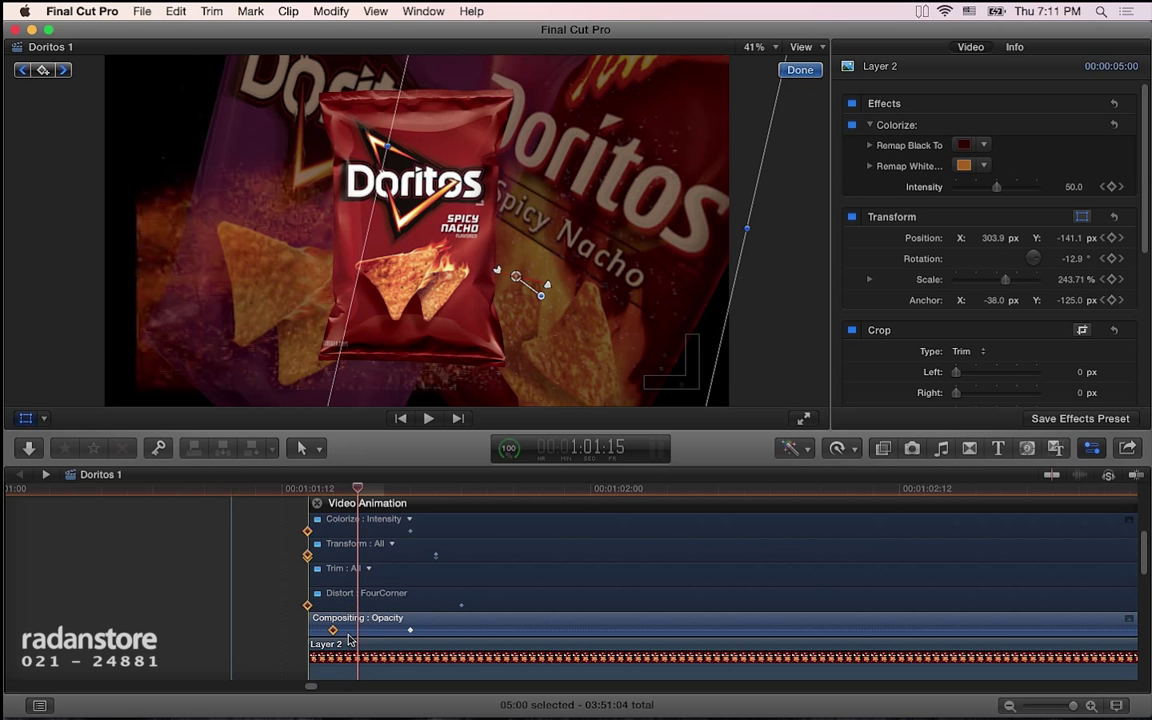
key("space")
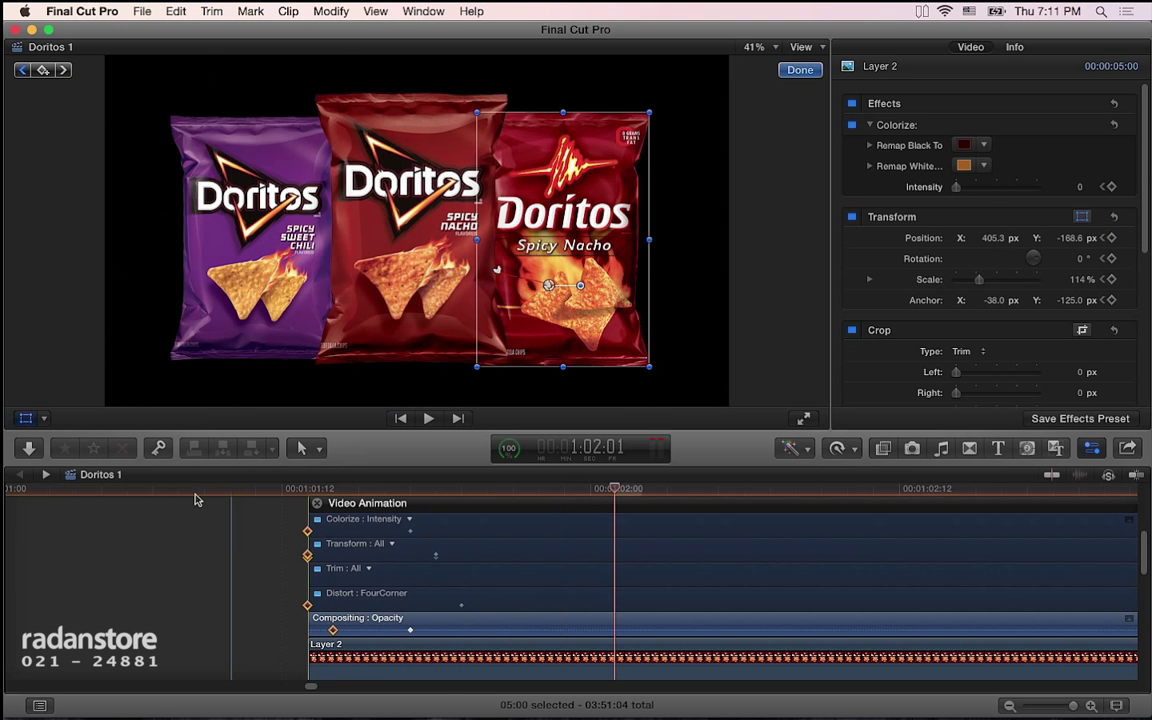
key("super+minus")
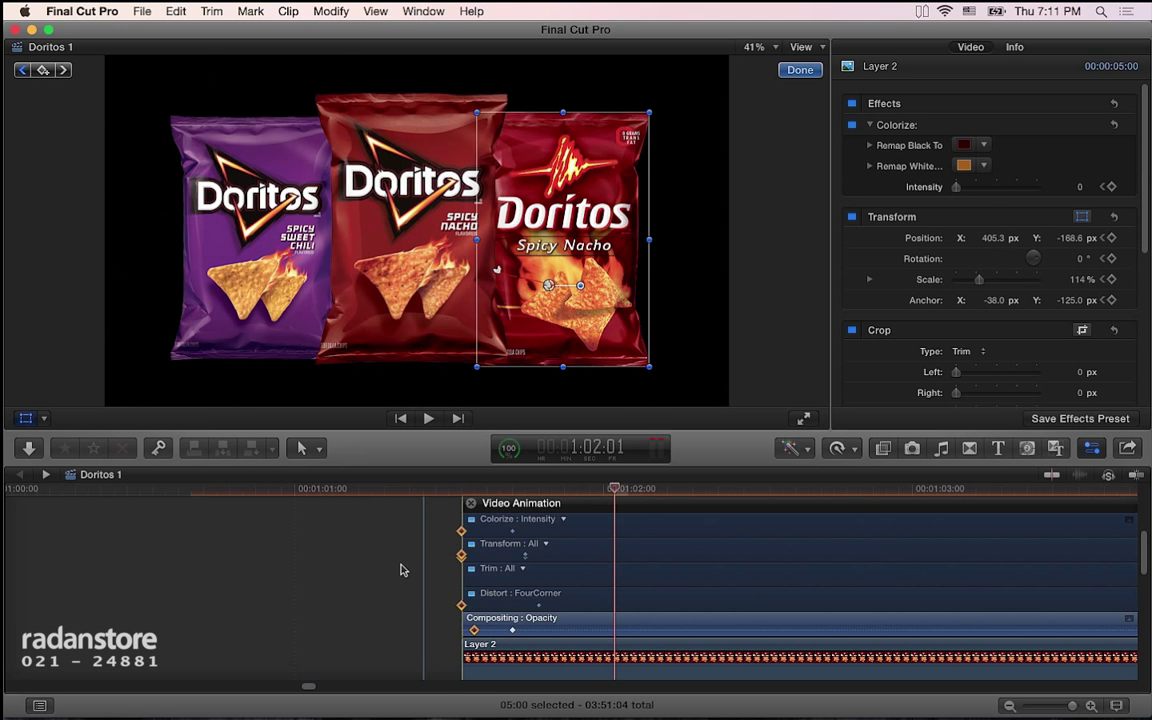
- Shift the Gradient Fill 1 clip later and adjust its start edge so the bags enter staggered
scroll(428, 628, "down", 2)
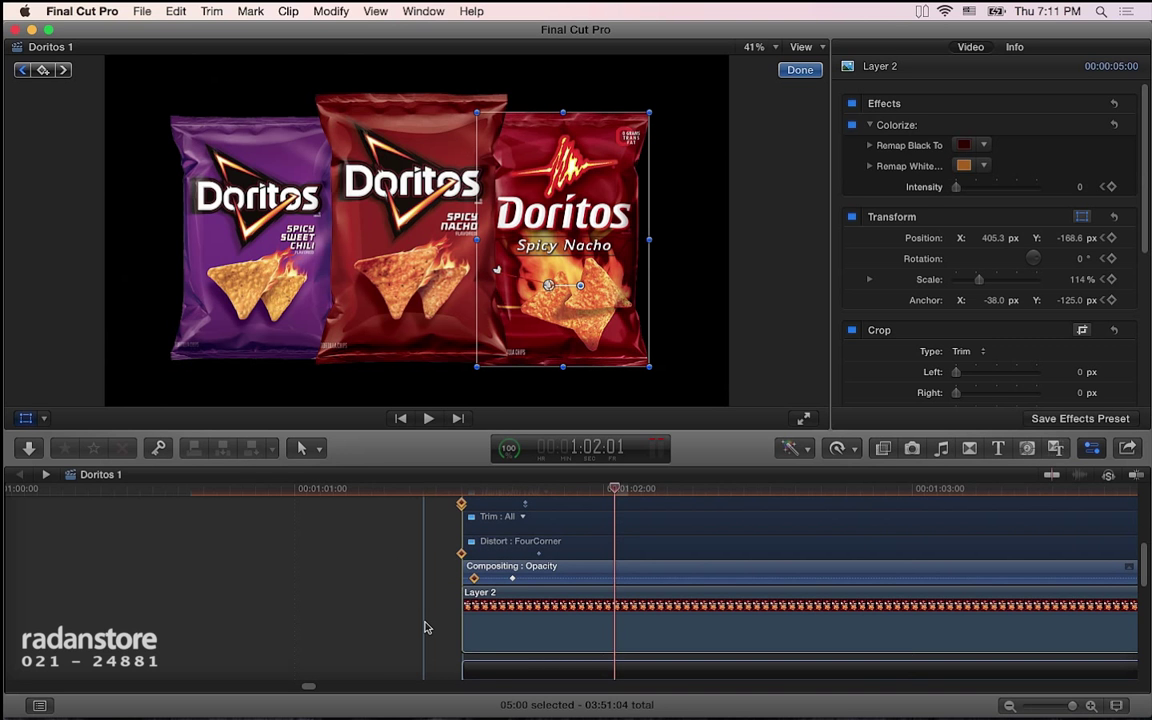
scroll(424, 627, "right", 2)
scroll(430, 630, "down", 3)
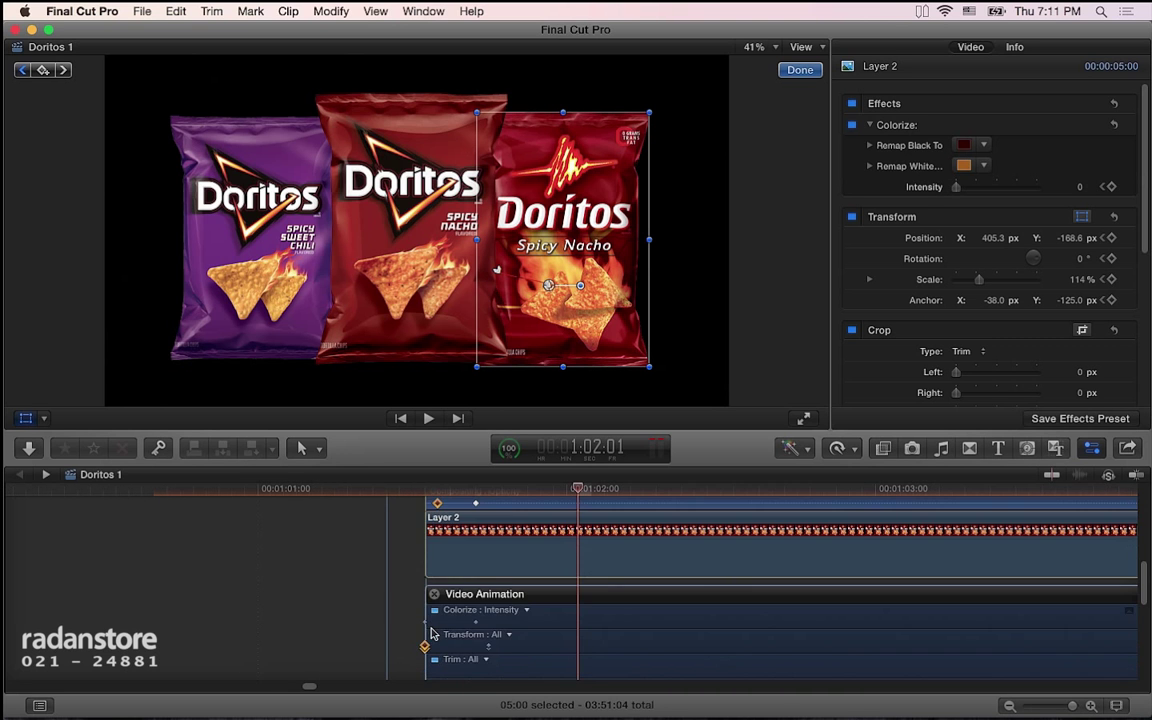
scroll(432, 630, "down", 3)
scroll(430, 630, "down", 1)
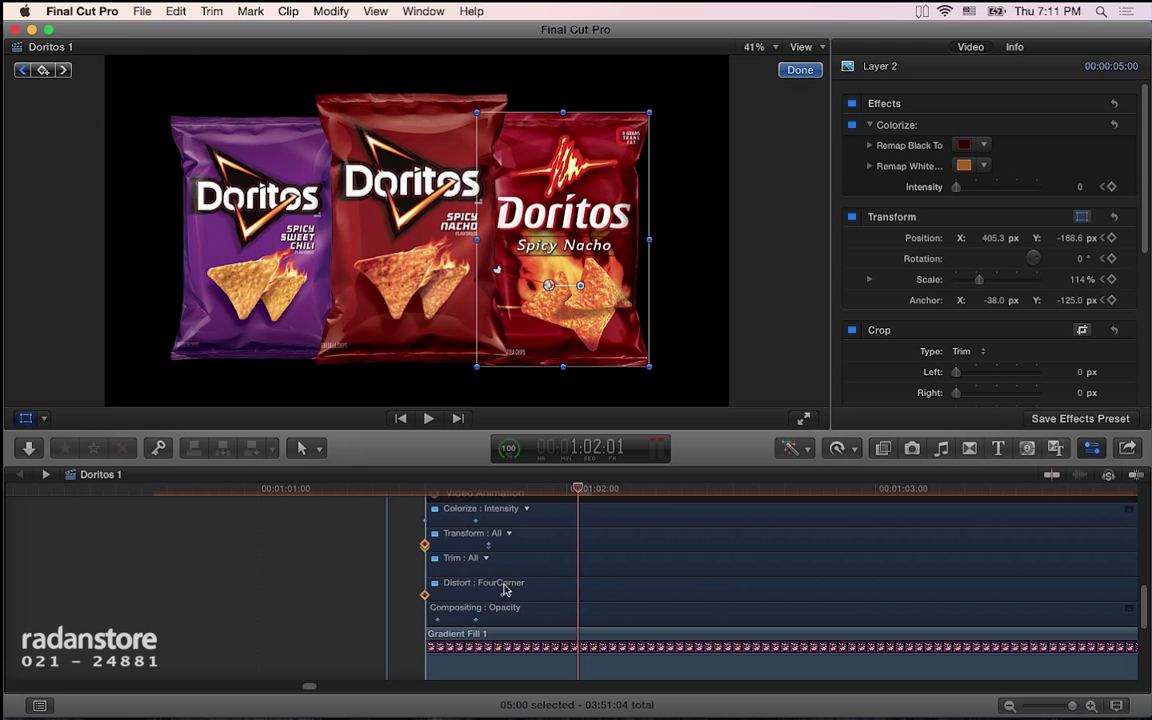
left_click_drag(477, 645, 530, 646)
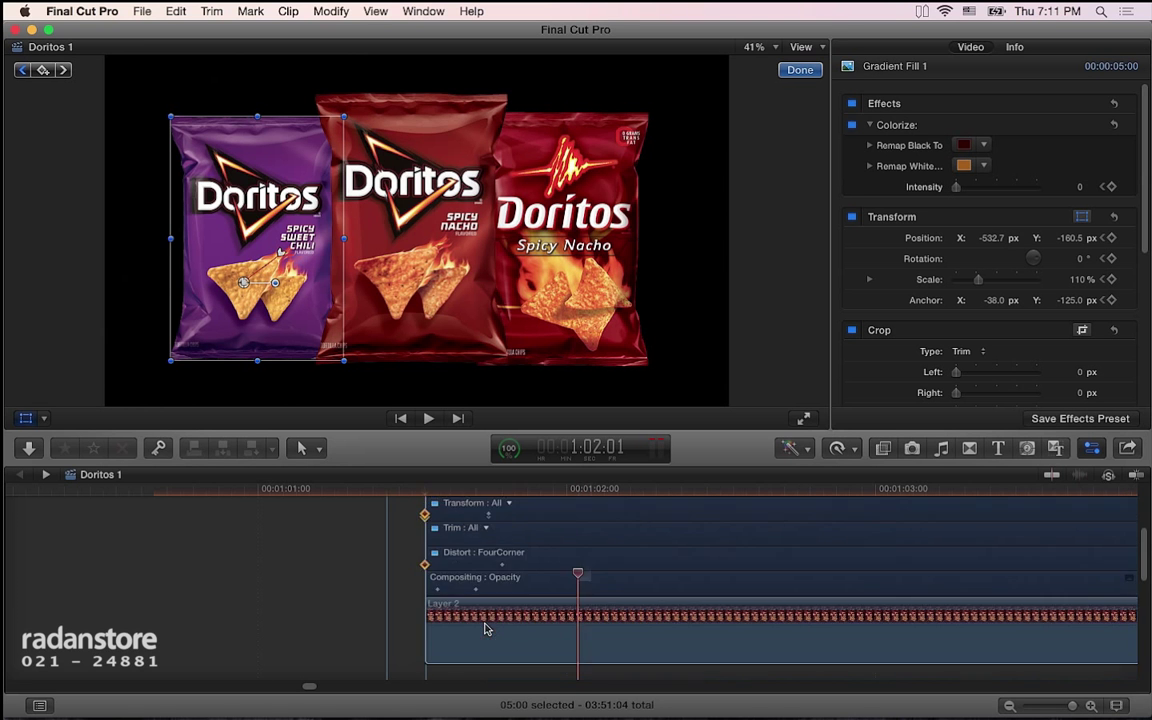
left_click(434, 558)
scroll(451, 640, "down", 3)
left_click_drag(500, 662, 492, 627)
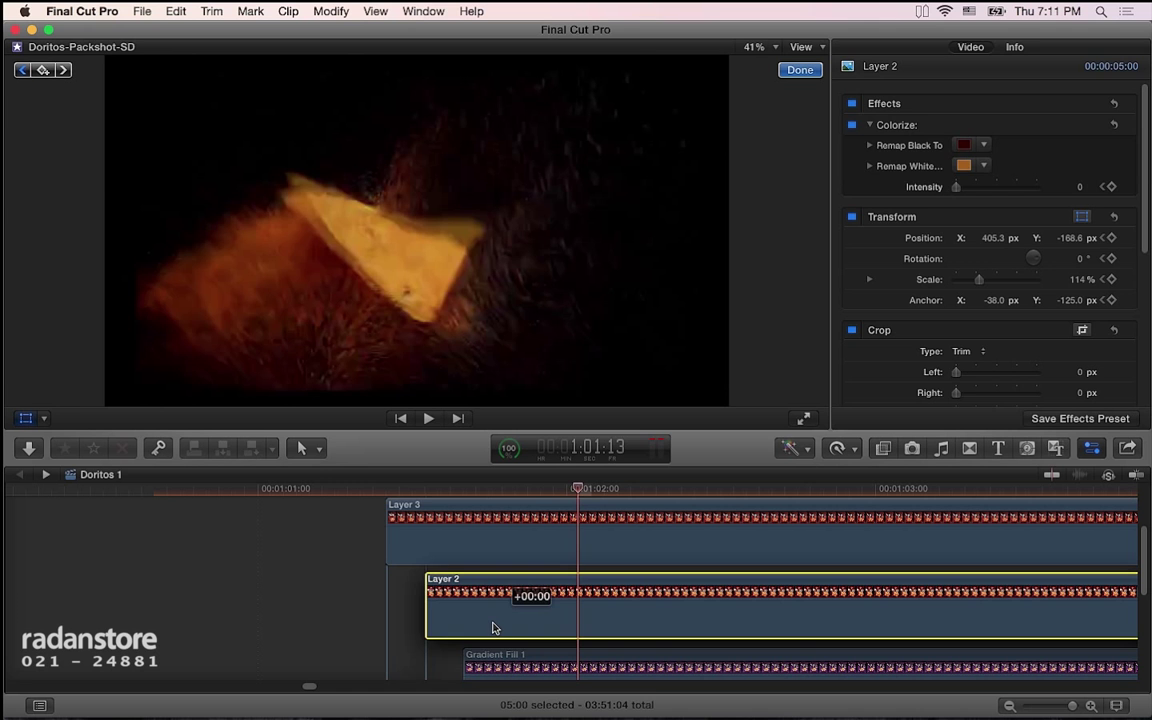
- Play back the full packshot animation and turn off the on-screen transform controls
left_click(249, 589)
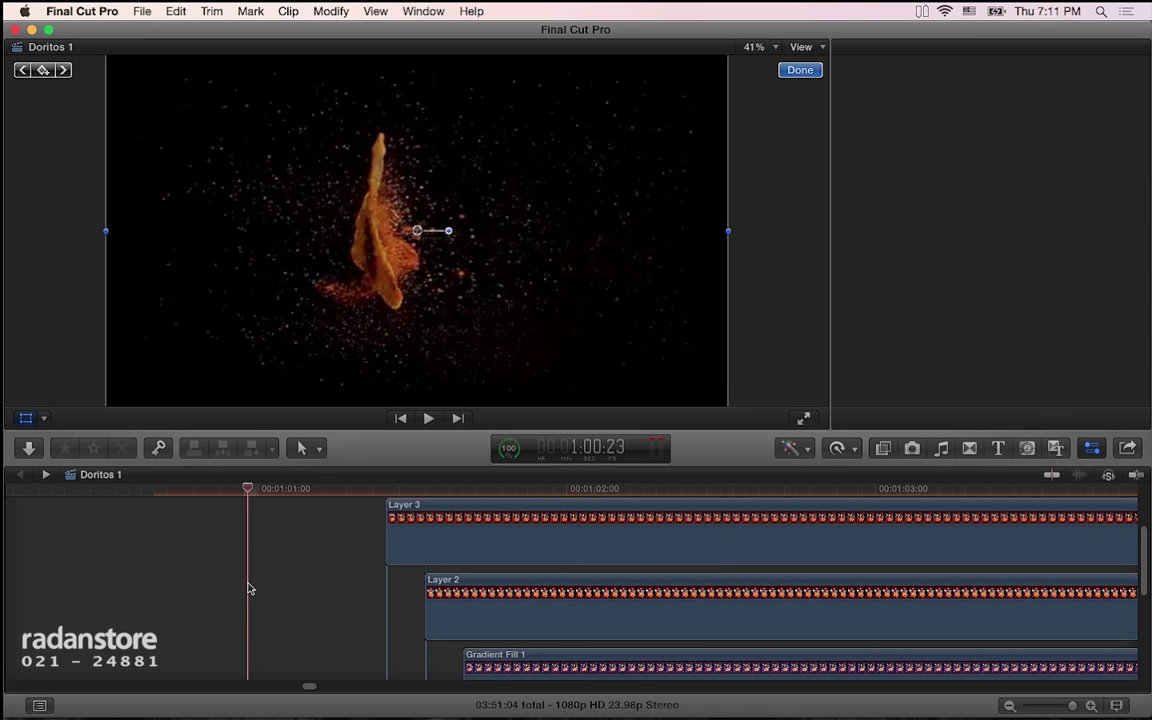
key("space")
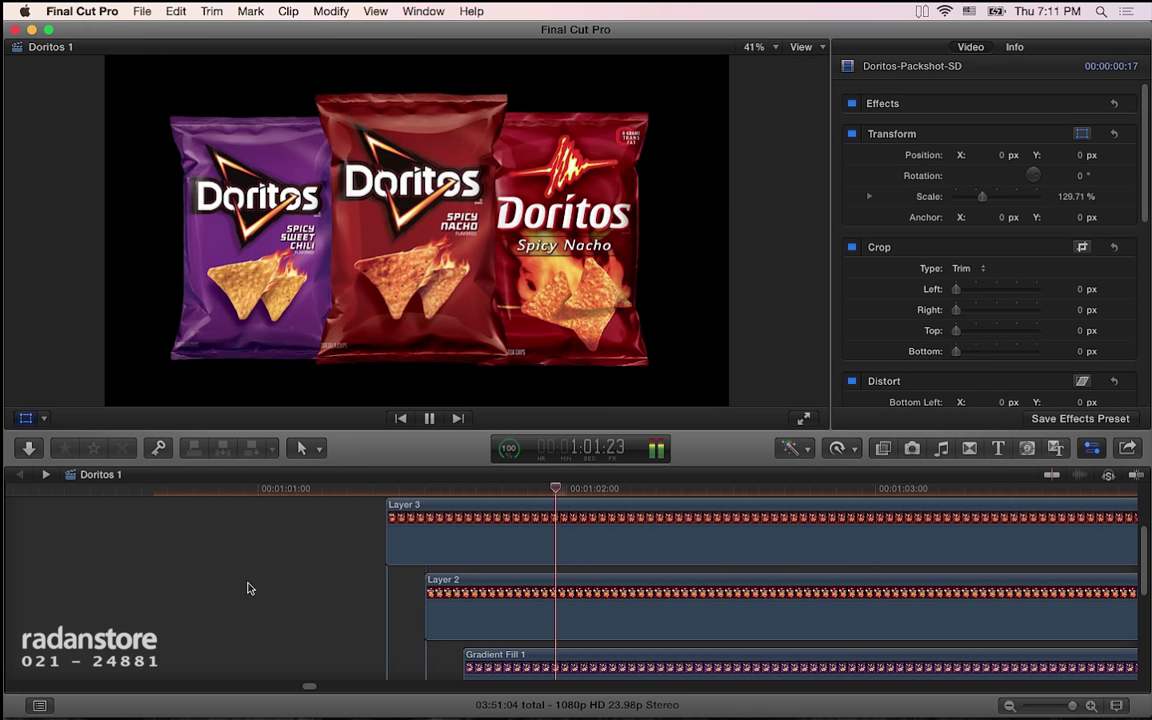
key("shift+t")
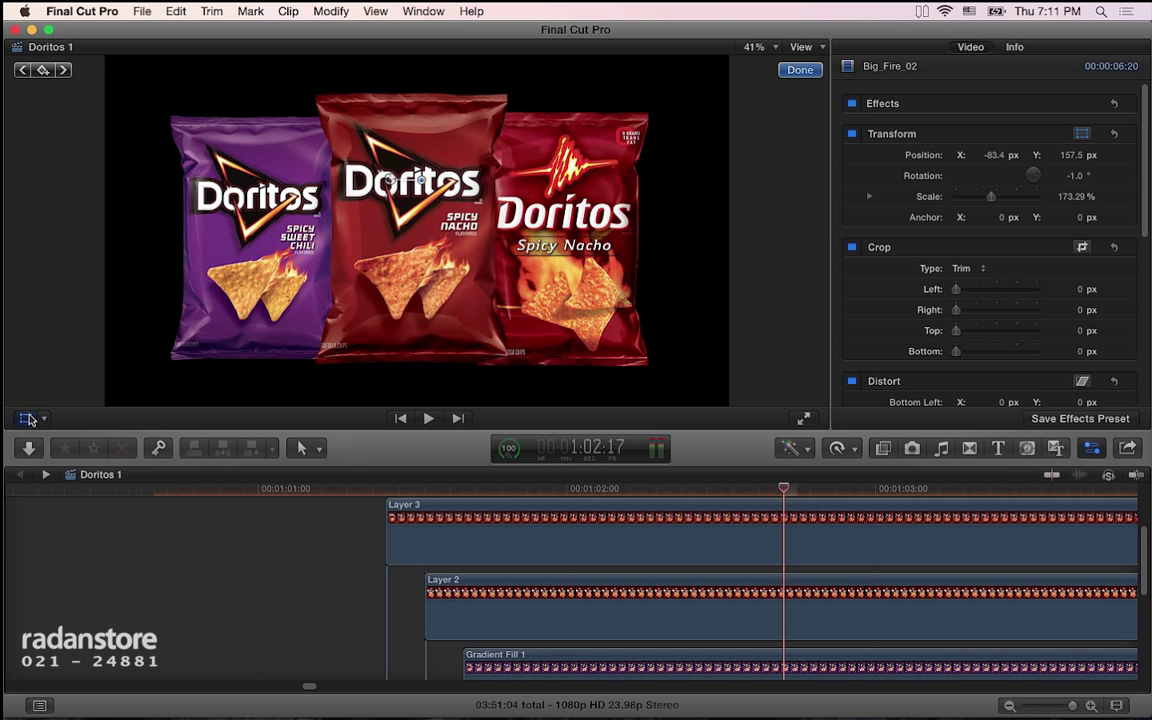
left_click(28, 420)
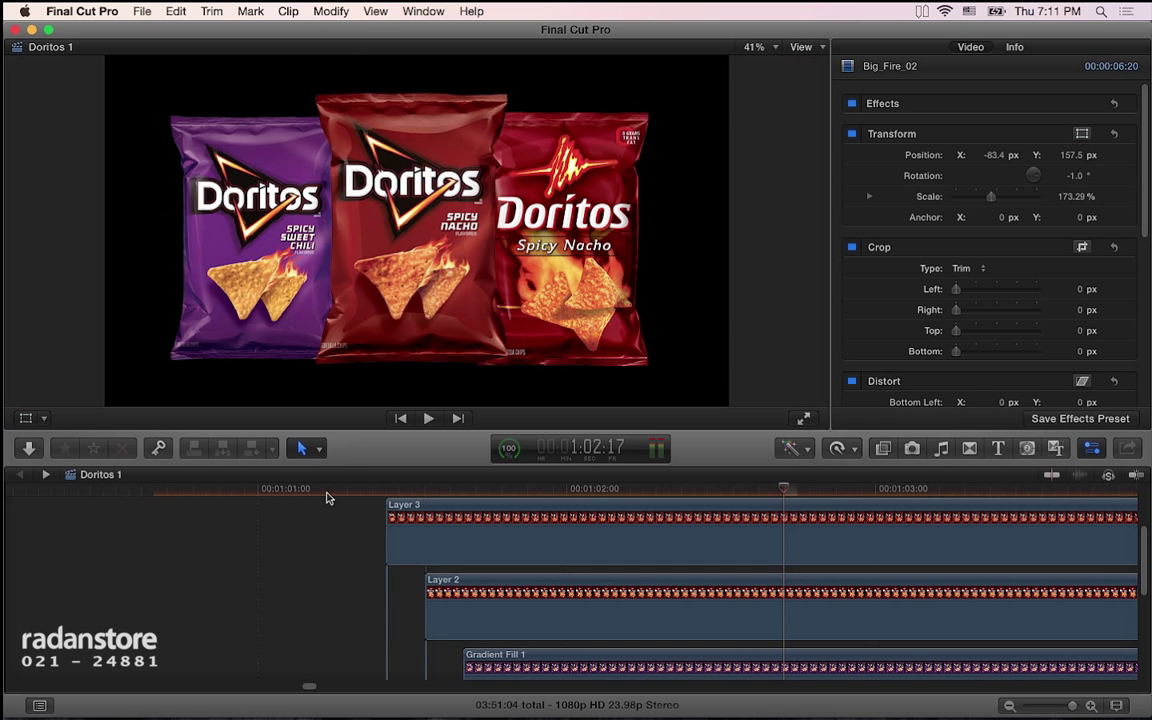
- Return the playhead to the fire frame at 1:01:05 and bring up the Edit menu
left_click(324, 490)
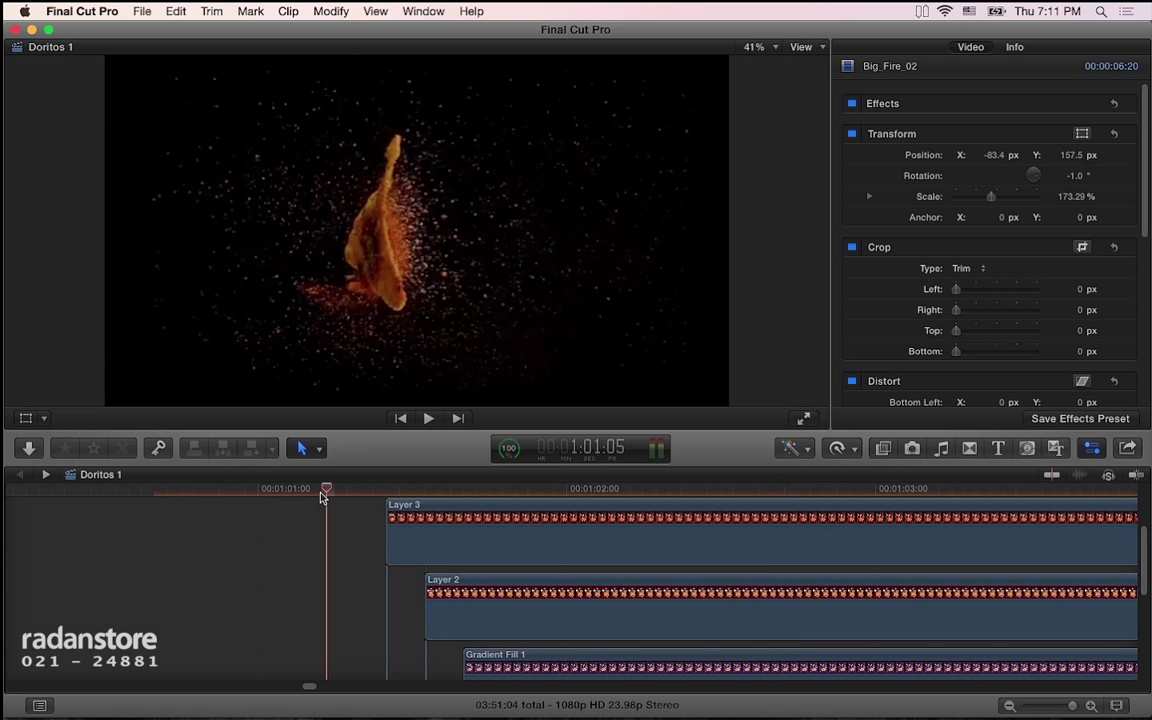
left_click(174, 11)
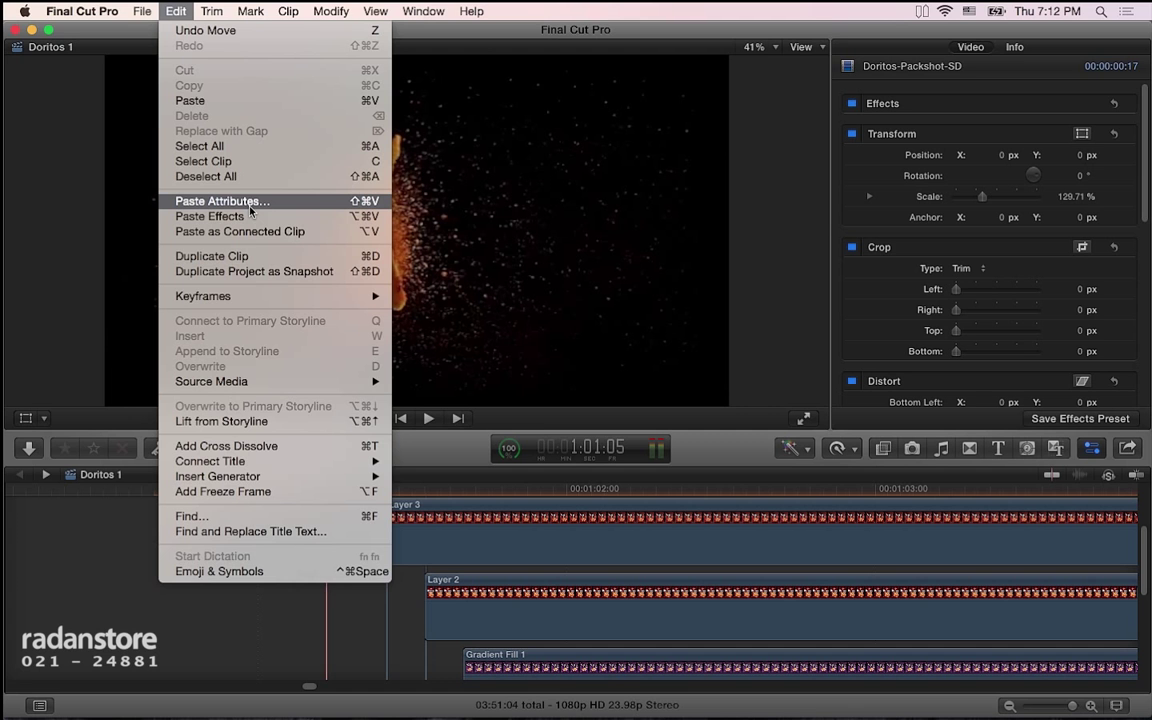
left_click(606, 621)
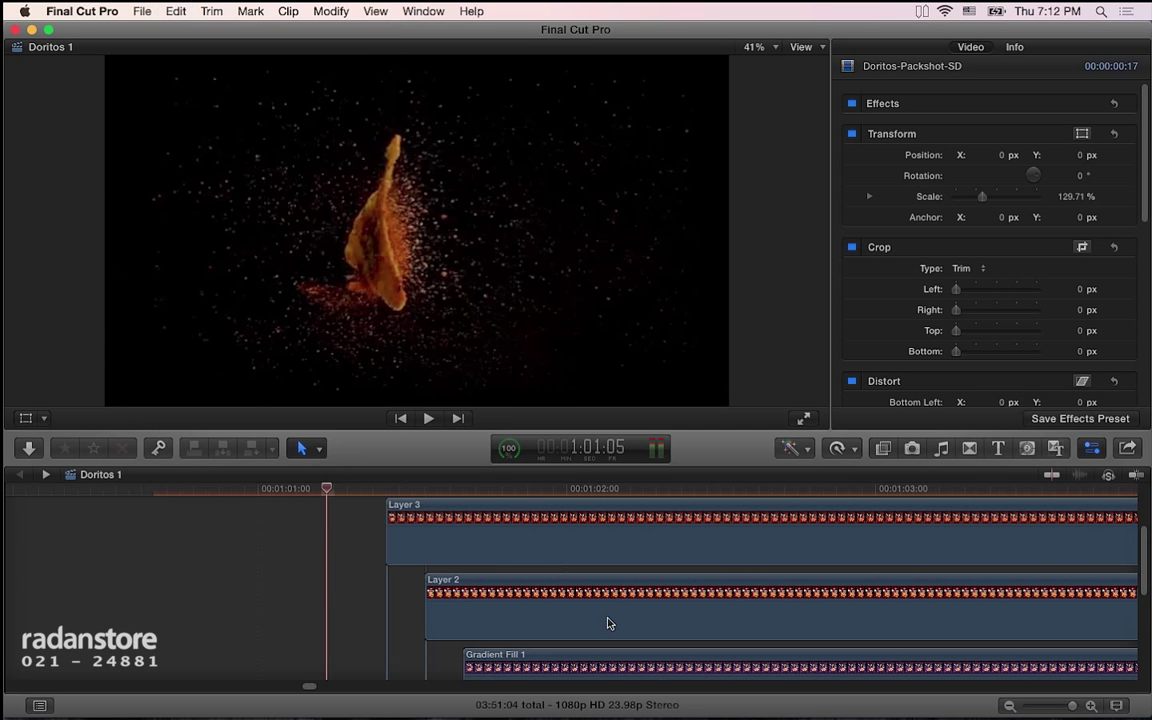
left_click(166, 10)
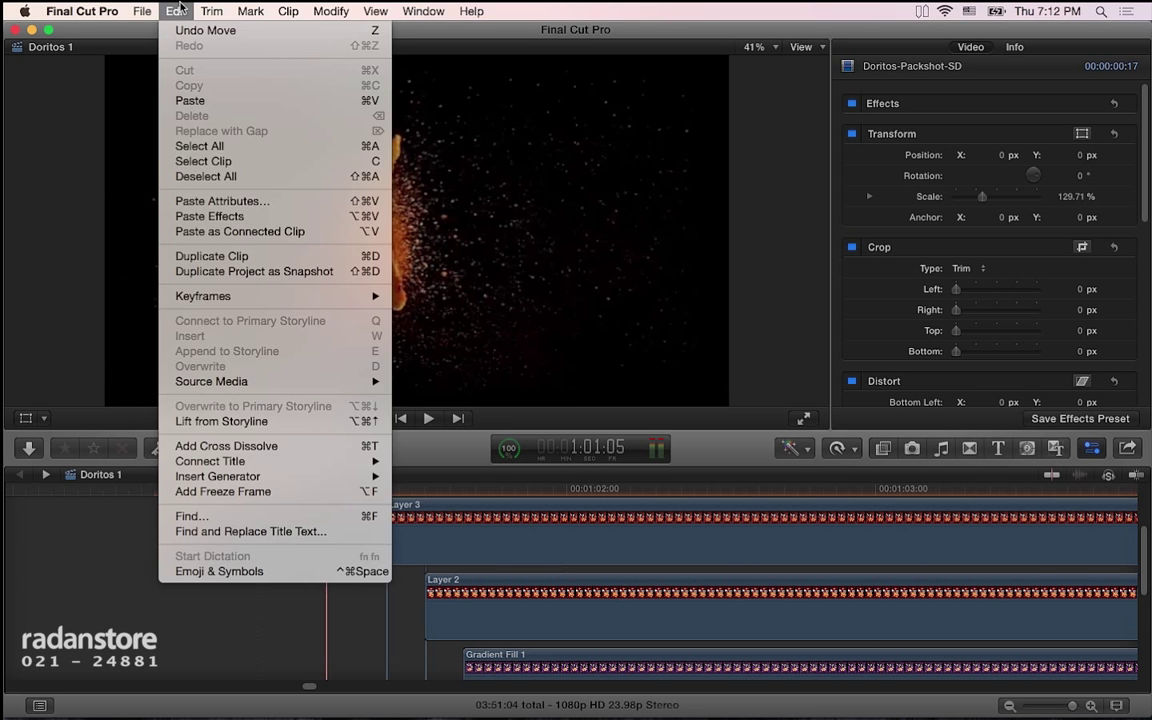